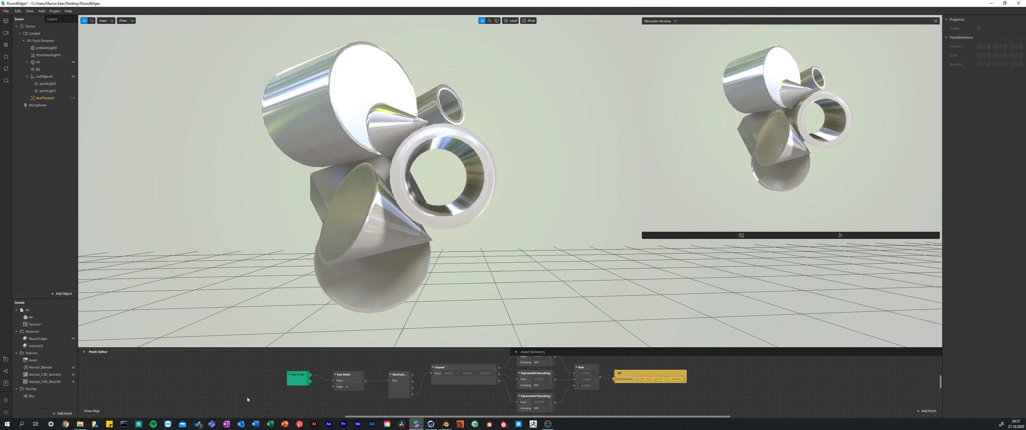
- Switch to Blender, go to the UV Editing workspace and unlink the image shown behind the UV layout
mouse_move(445, 426)
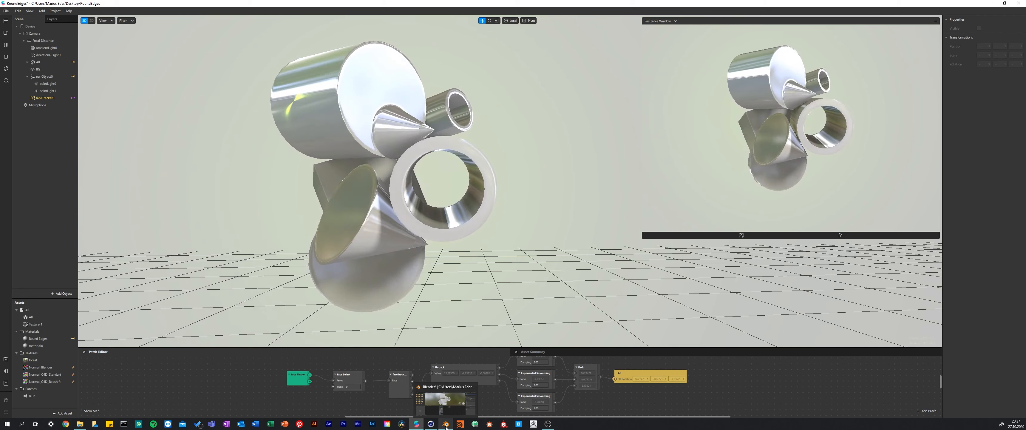
click(445, 426)
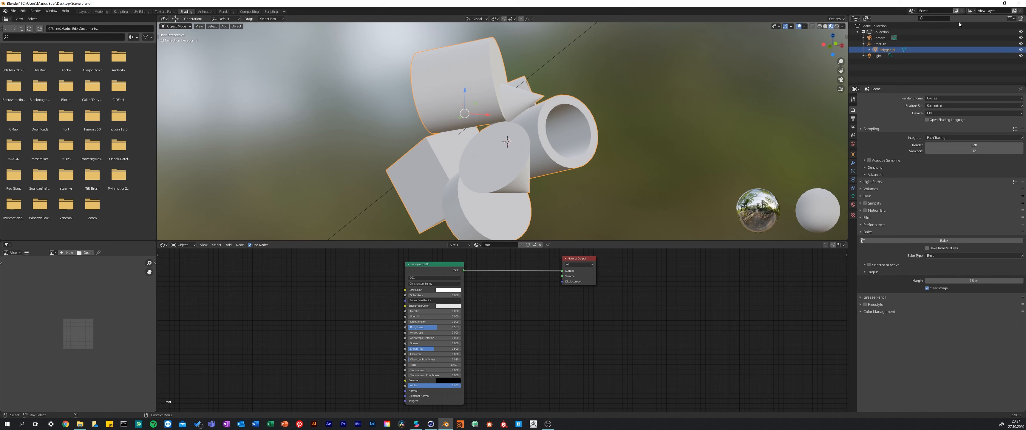
click(141, 11)
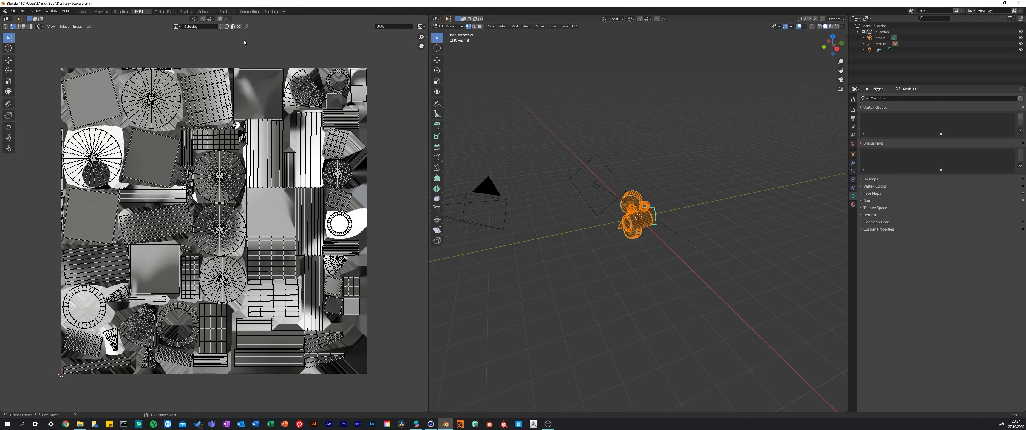
click(238, 27)
scroll(236, 234, up, 6)
scroll(234, 241, down, 2)
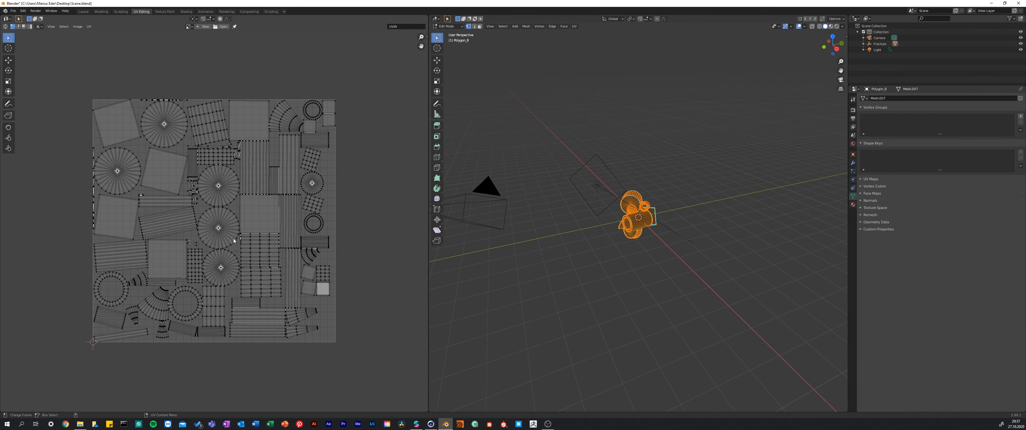
scroll(233, 241, up, 1)
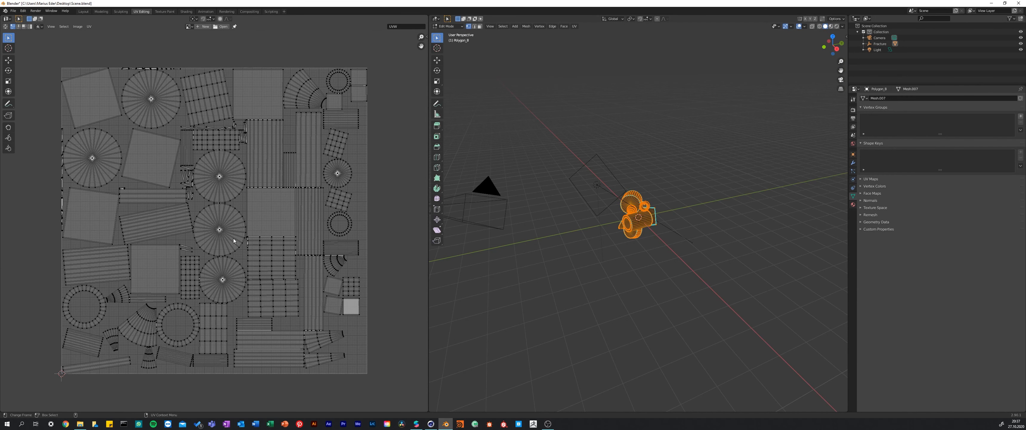
click(574, 26)
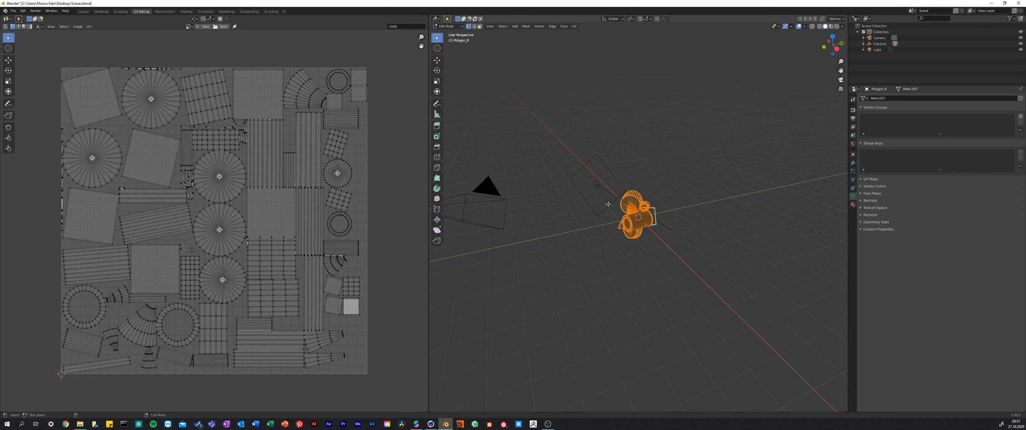
click(641, 268)
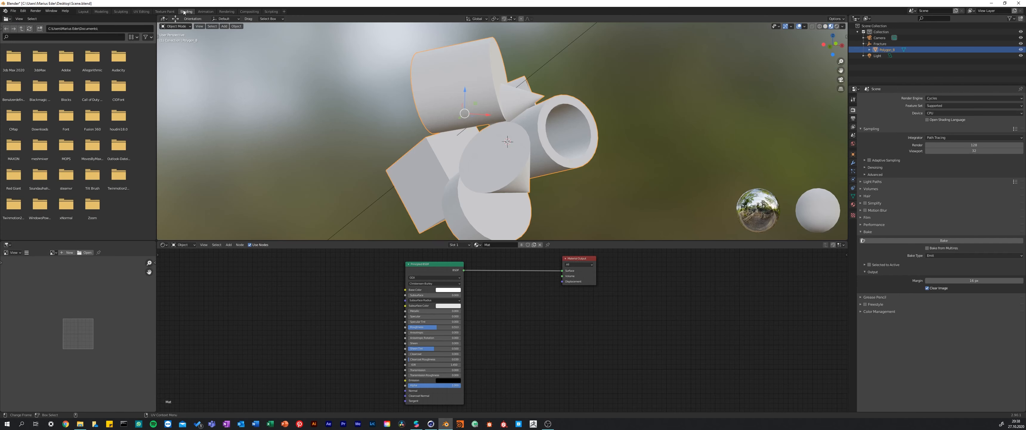
- In the Shading workspace, add a Bevel node and connect its Normal output to the Principled BSDF's Normal input
click(186, 11)
drag(434, 263, 446, 266)
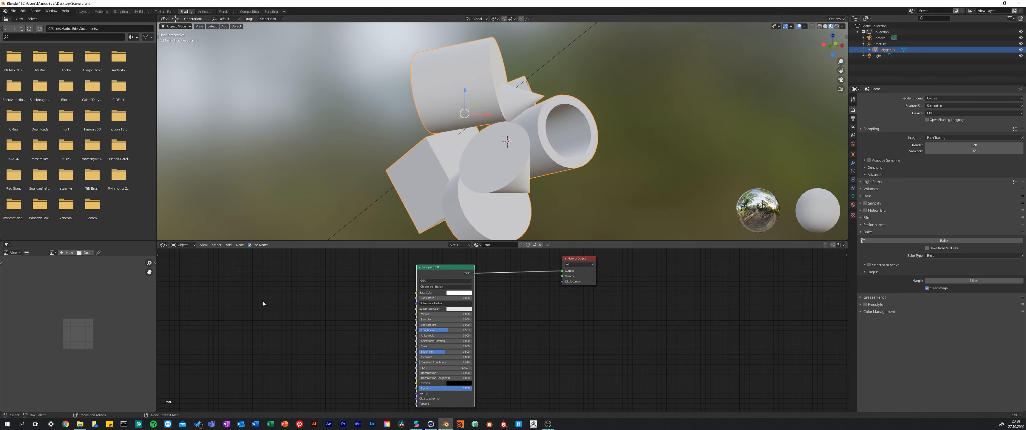
click(267, 282)
key(shift+a)
text(sbe)
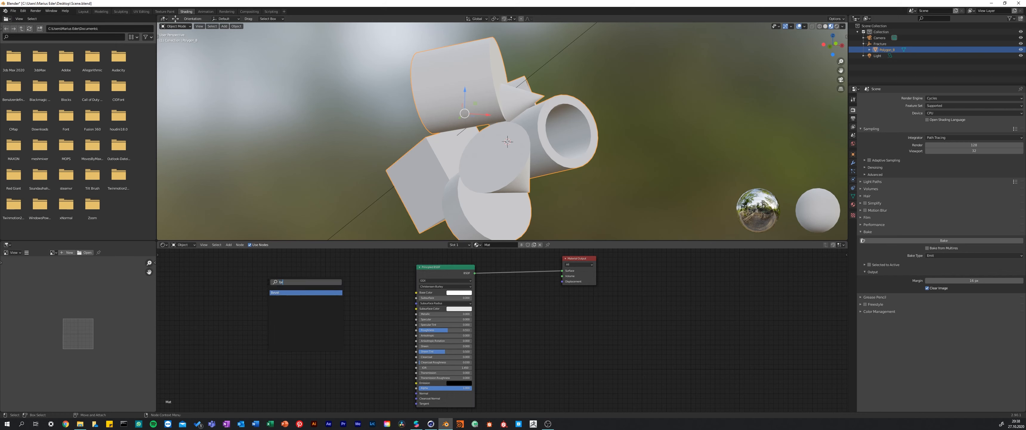
key(Return)
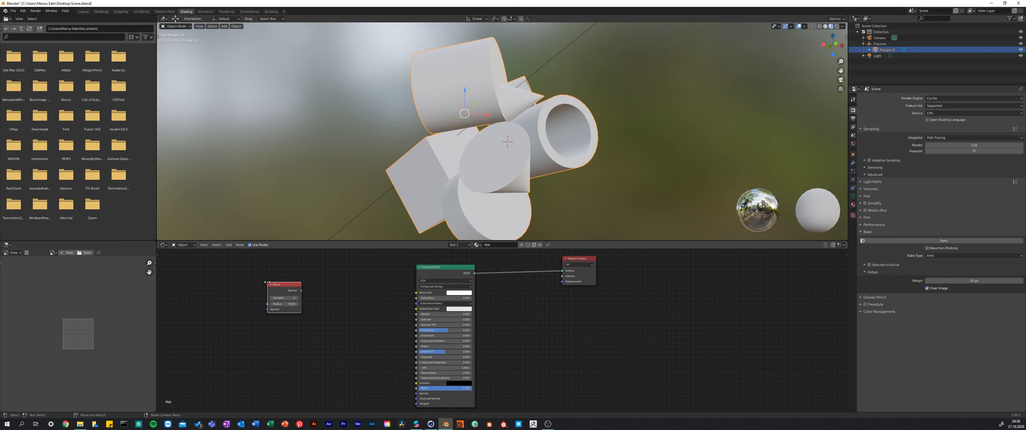
drag(302, 290, 416, 393)
- Switch the 3D viewport to rendered shading and examine the object's rounded edges up close
click(837, 26)
scroll(532, 178, up, 4)
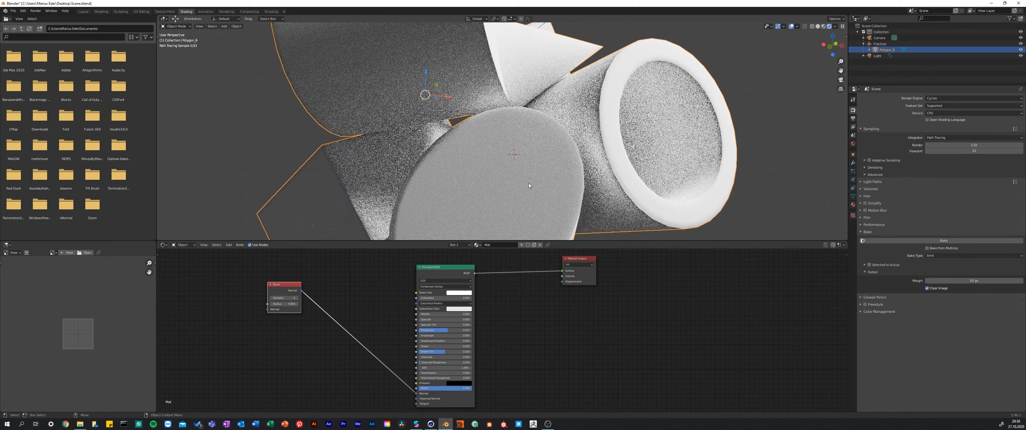
middle_drag(557, 175, 506, 144)
scroll(506, 145, up, 1)
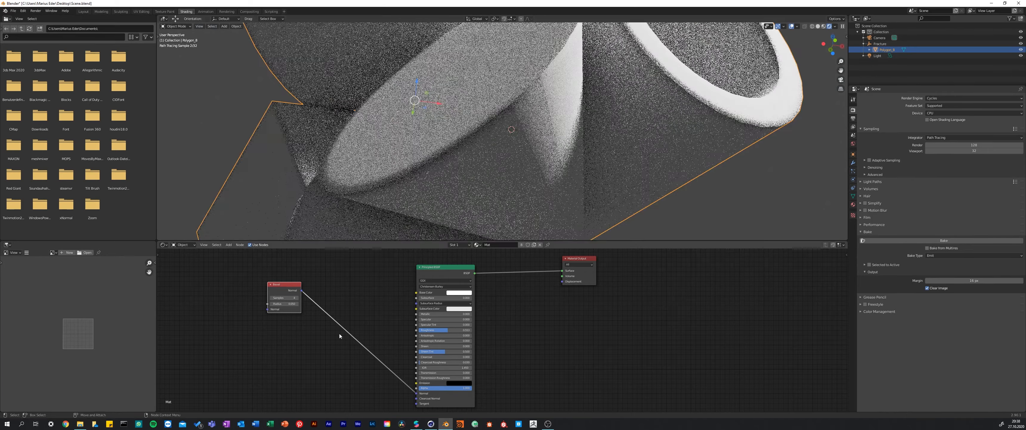
- Try different radius values on the Bevel node, including 0.025
click(293, 303)
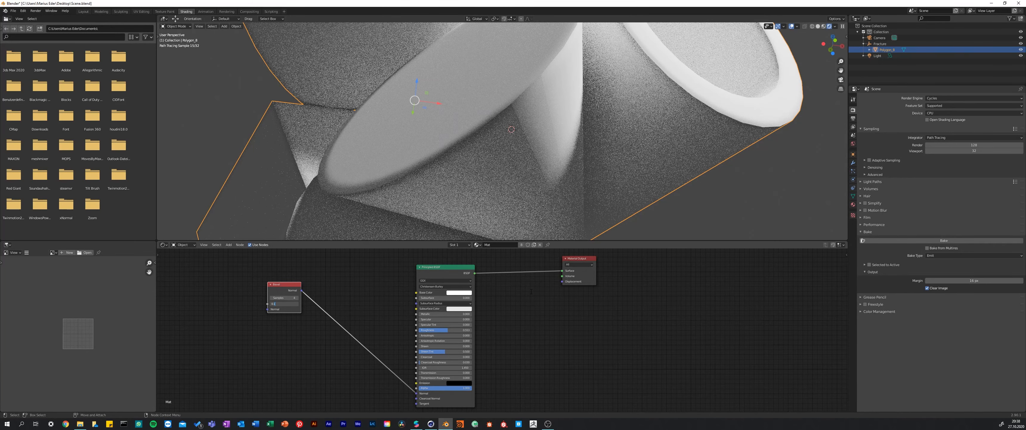
key(Return)
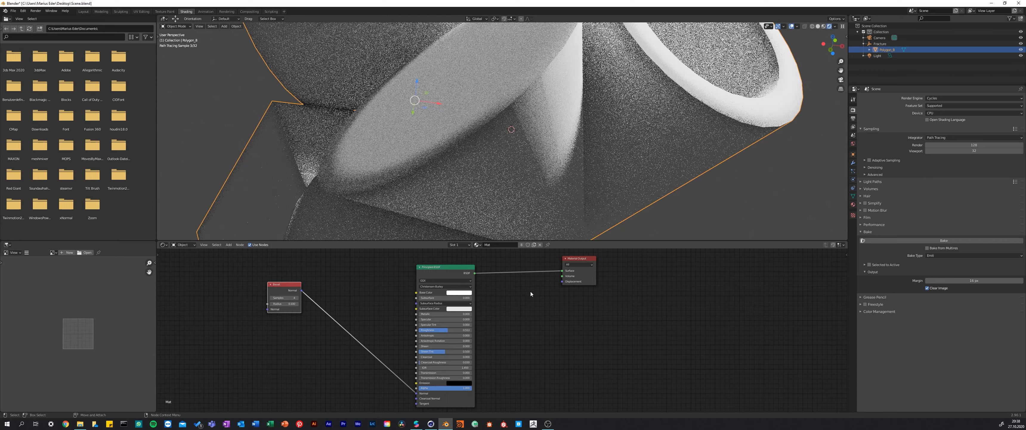
click(289, 304)
text(0)
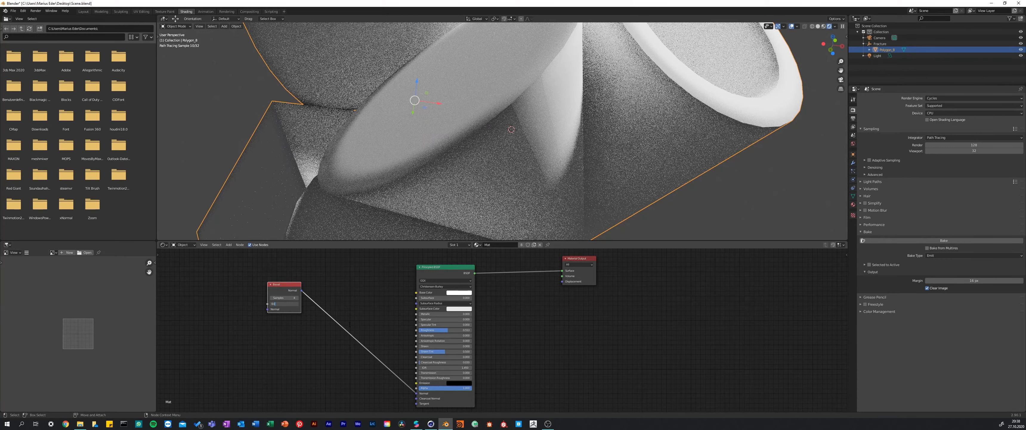
text(.025)
key(Return)
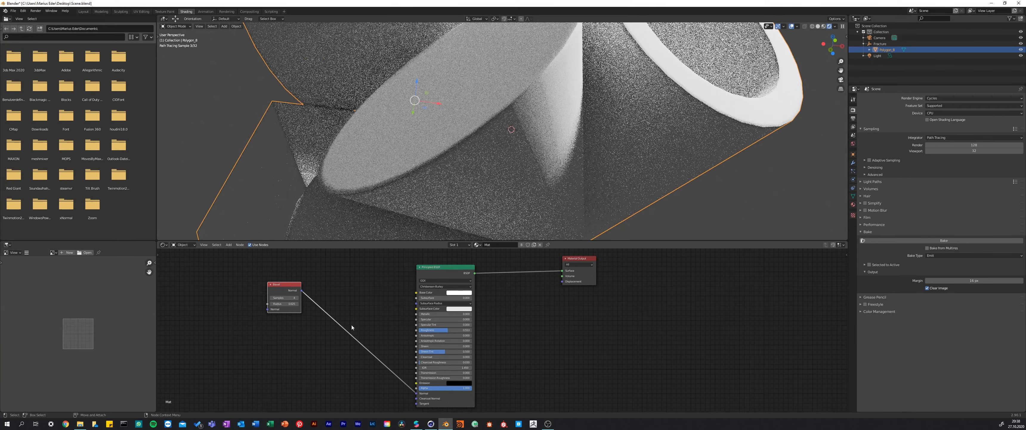
- Set the Bevel node's radius to 0.05
click(292, 305)
text(0.05)
key(Return)
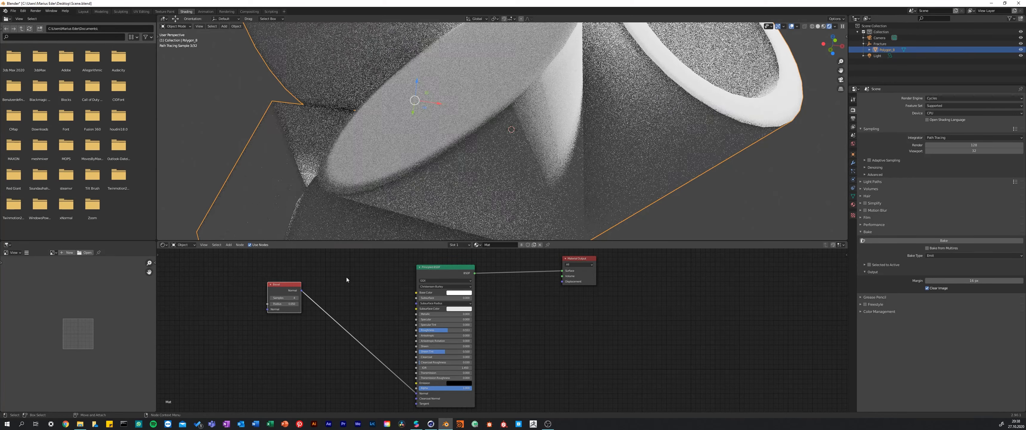
- Reconnect the Bevel node's Normal output to the Principled BSDF's Emission input
scroll(303, 302, down, 2)
scroll(509, 92, down, 6)
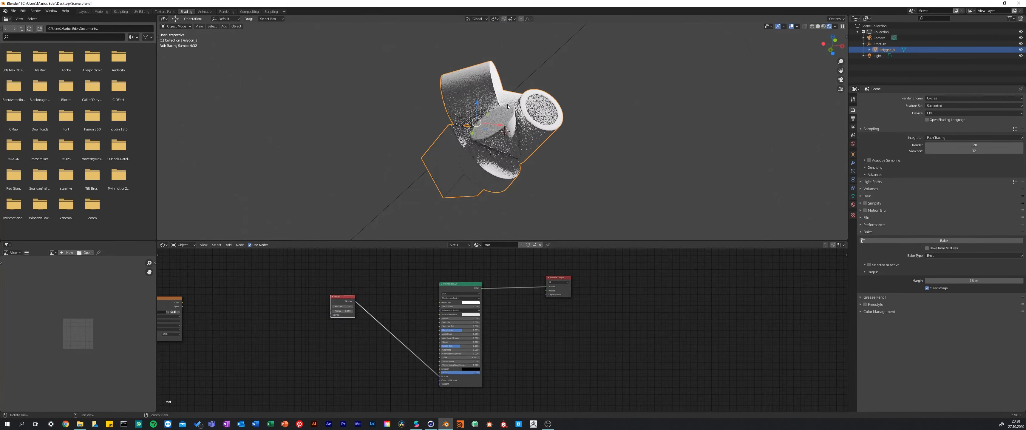
scroll(419, 321, up, 2)
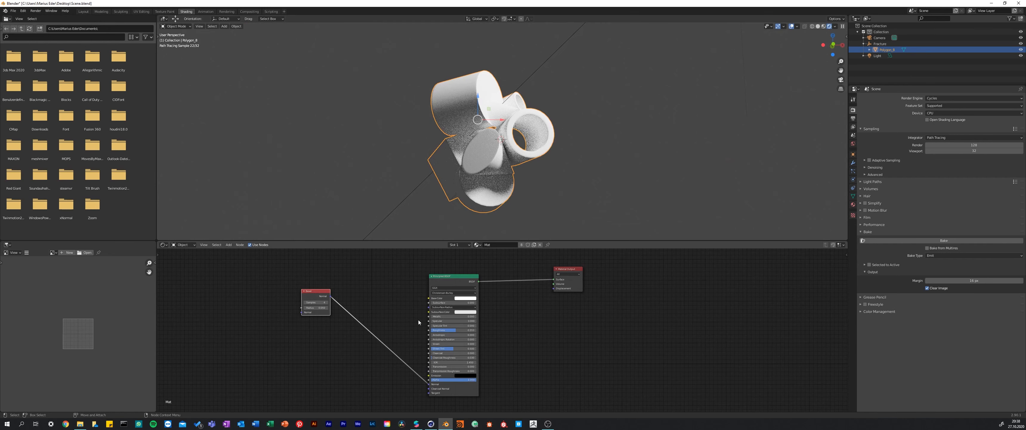
scroll(419, 321, down, 2)
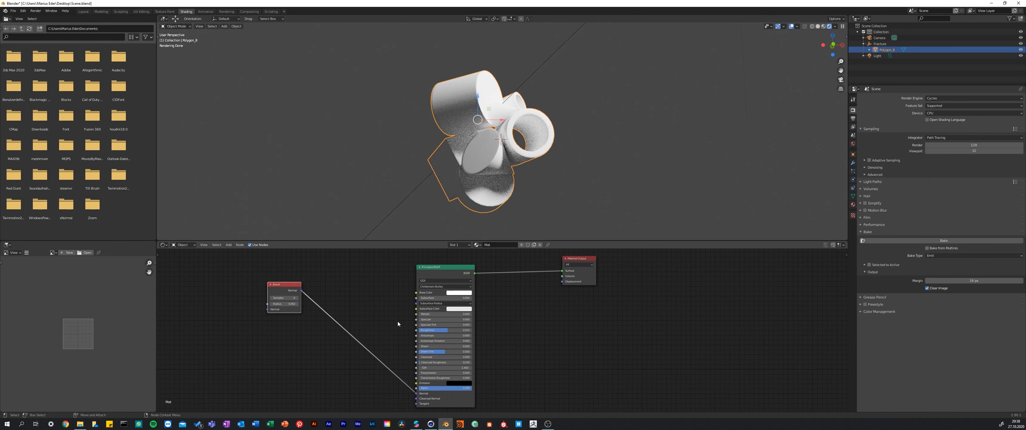
click(301, 291)
drag(302, 290, 394, 387)
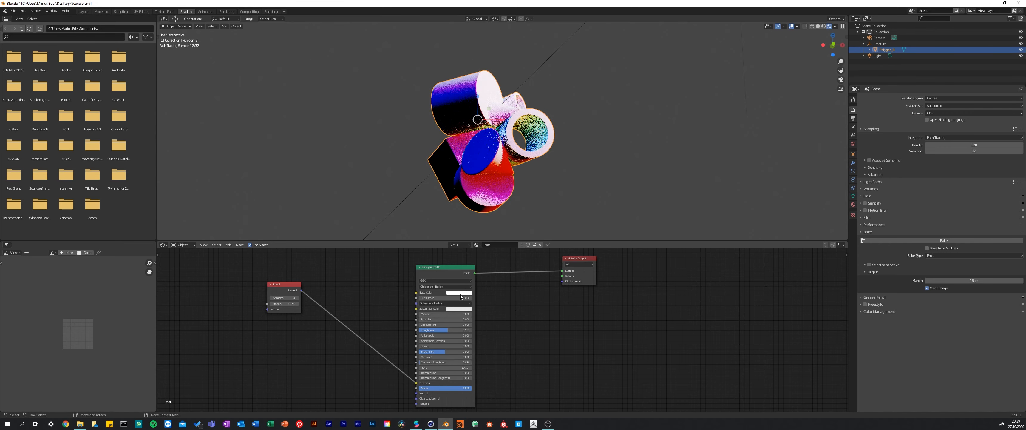
- Set the Principled BSDF's Base Color to black and show the viewport in Material Preview shading
click(453, 293)
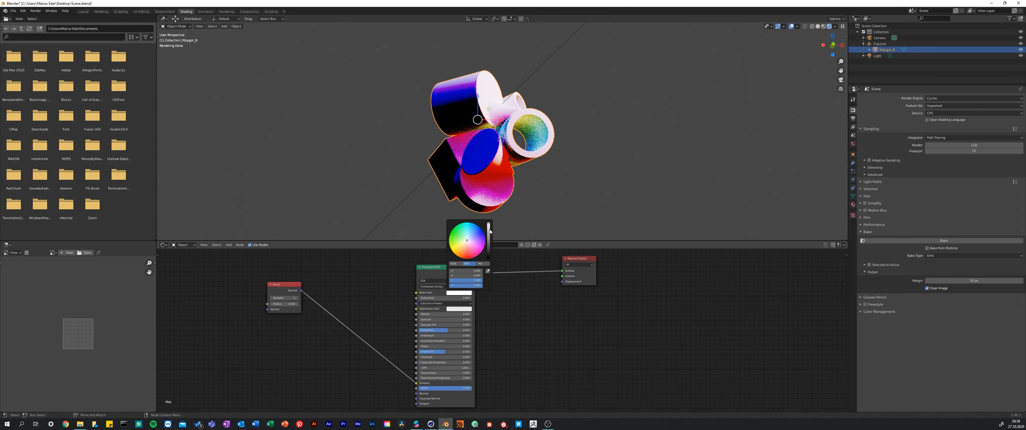
drag(488, 232, 488, 258)
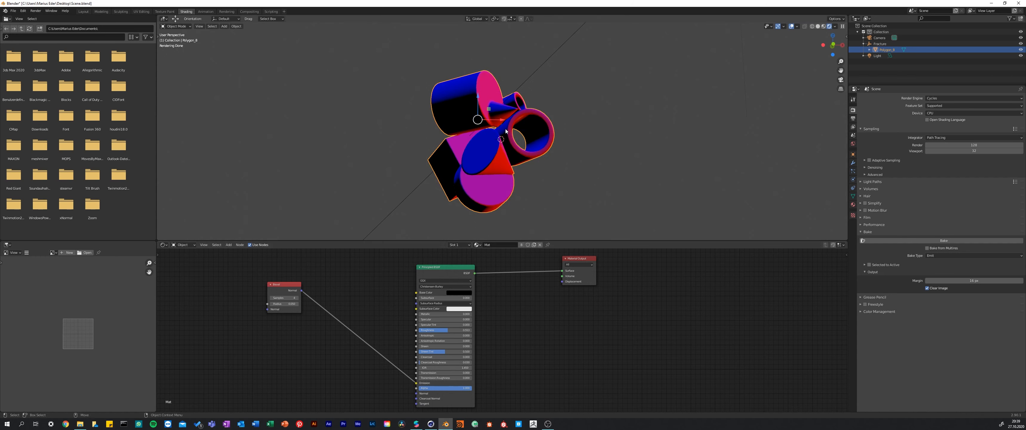
click(823, 27)
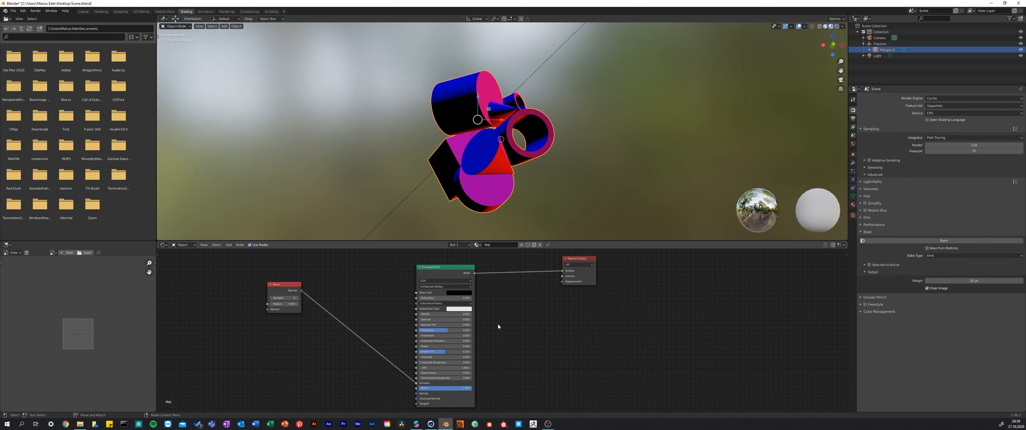
- Add an unconnected Image Texture node below the Material Output node
key(shift+a)
text(s)
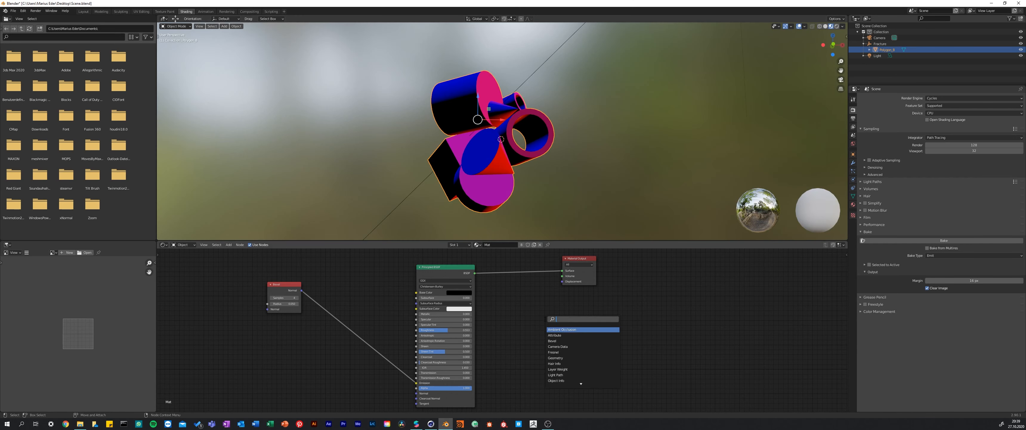
text(image)
key(Return)
click(545, 319)
key(F2)
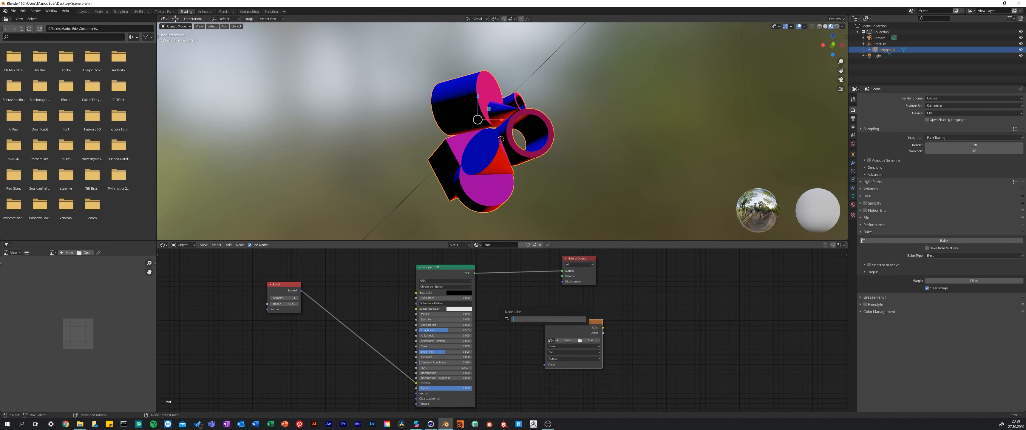
- Create a new image named NormalMap in the Image Texture node
click(571, 341)
click(593, 349)
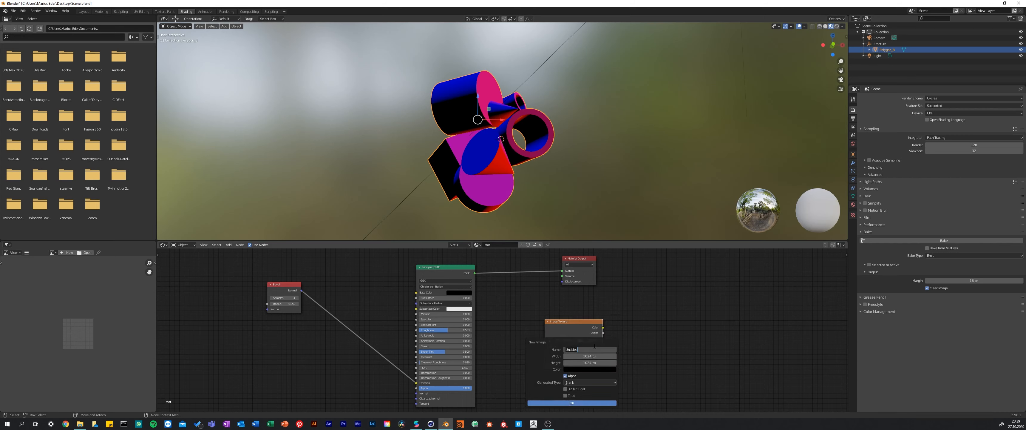
text(NormalMap)
key(Return)
click(587, 403)
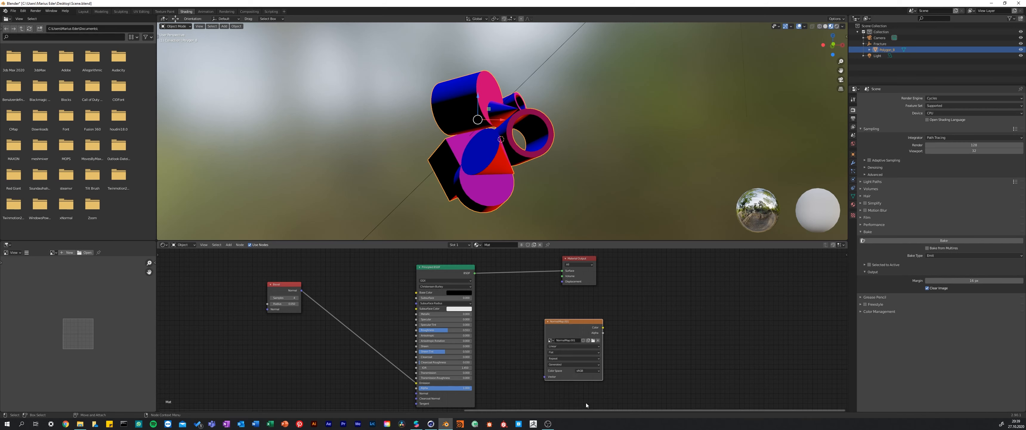
drag(578, 320, 577, 318)
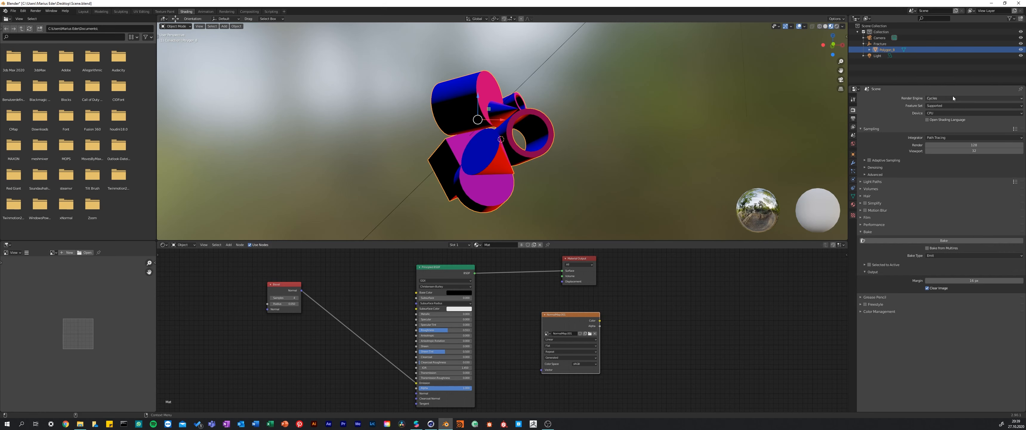
- Set the Cycles render device to GPU Compute and the bake type to Emit
click(930, 113)
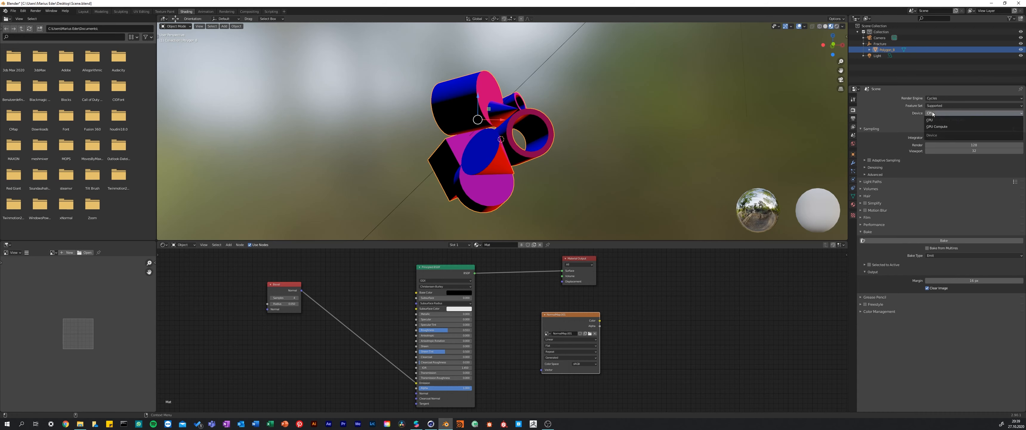
click(939, 129)
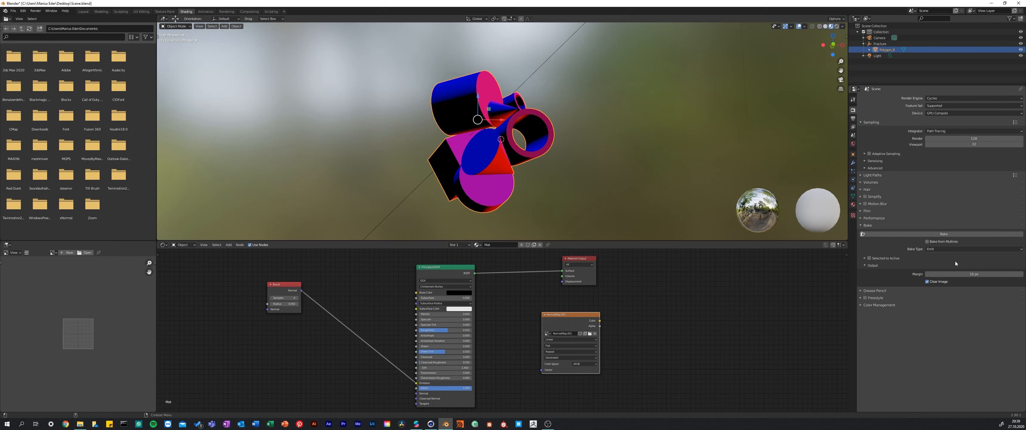
click(862, 225)
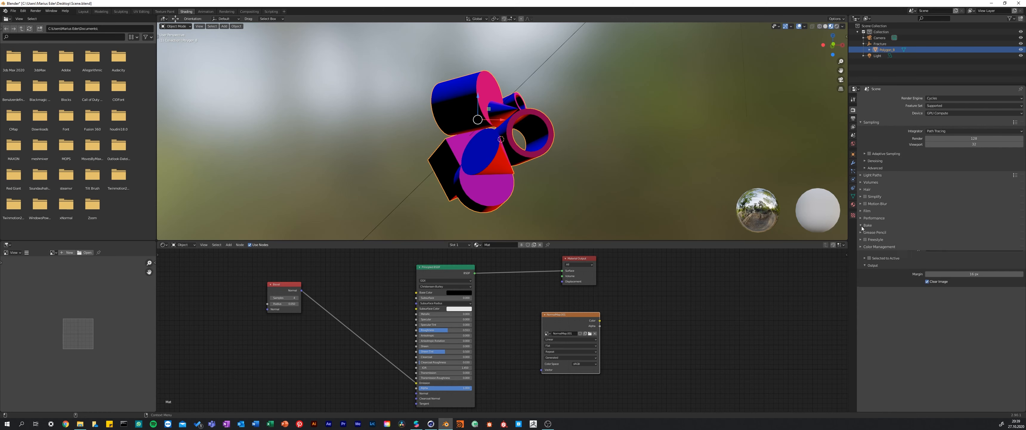
click(863, 225)
click(939, 249)
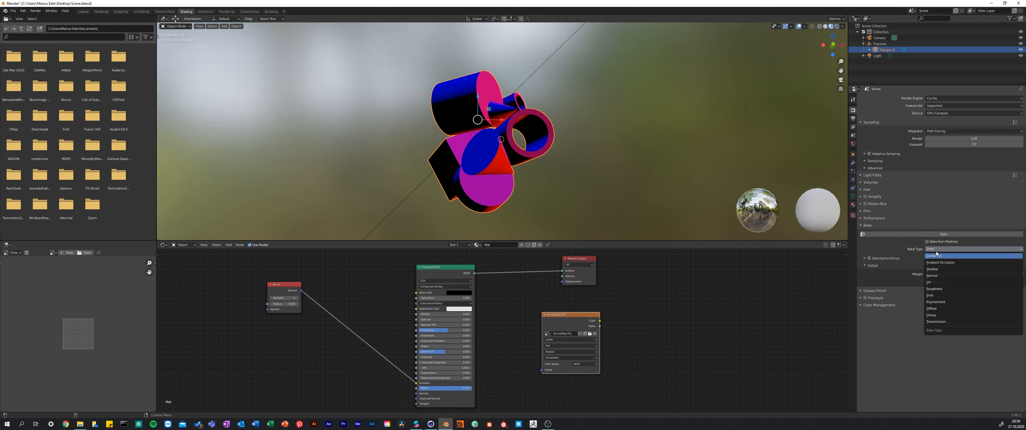
click(934, 296)
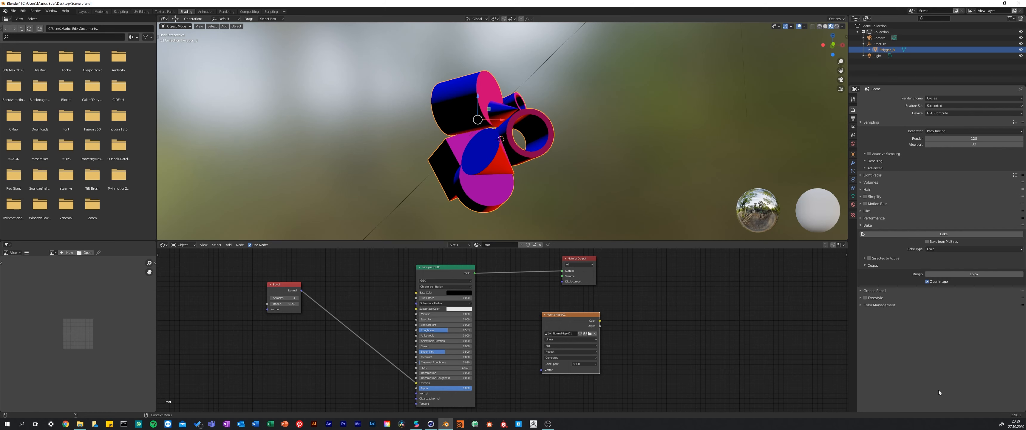
click(957, 259)
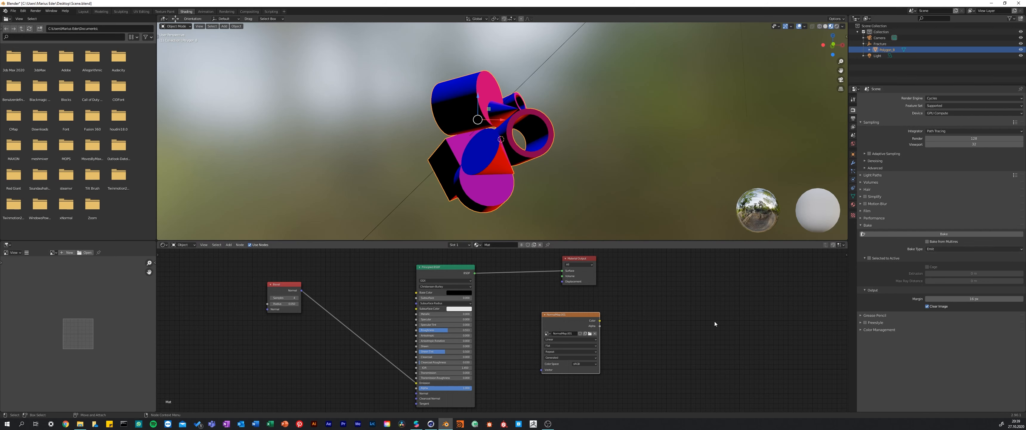
- Bake the emission into the NormalMap image and bring up the baked image's saving options
click(958, 235)
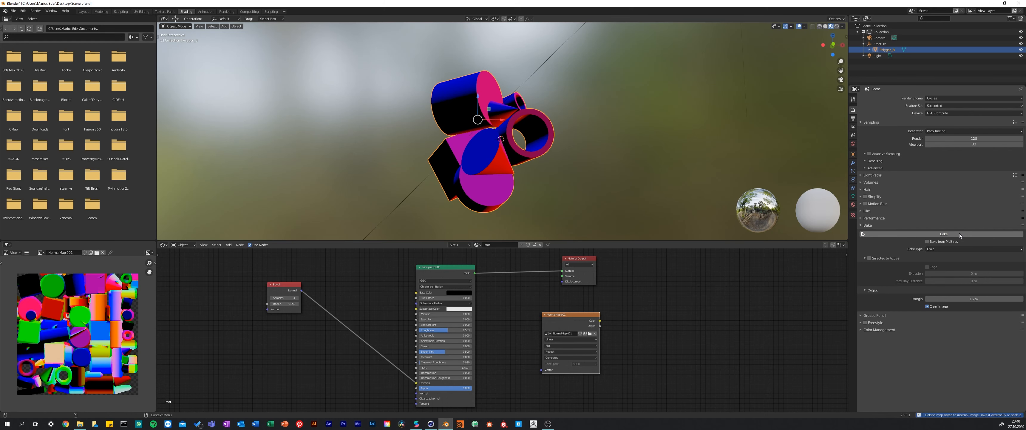
click(27, 252)
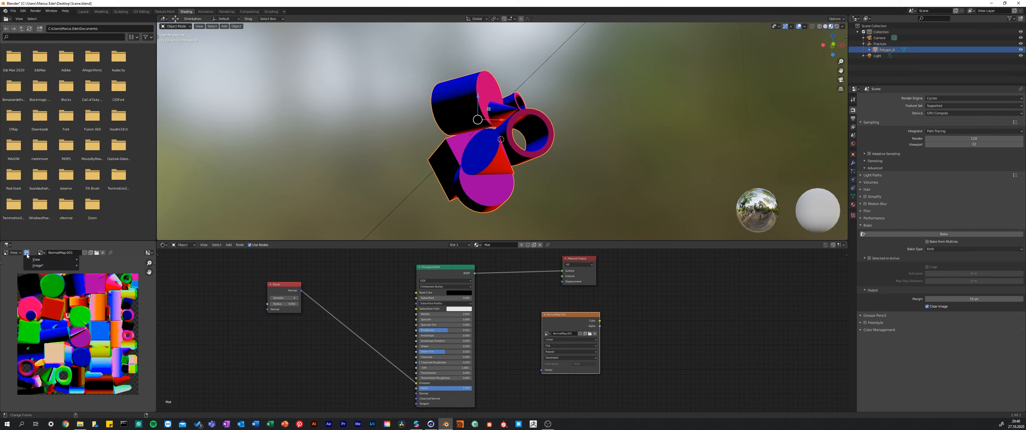
mouse_move(55, 264)
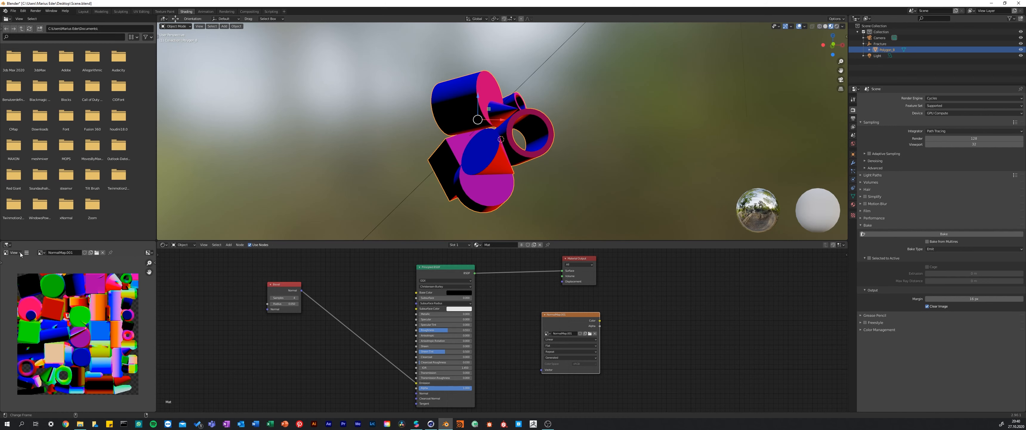
click(27, 253)
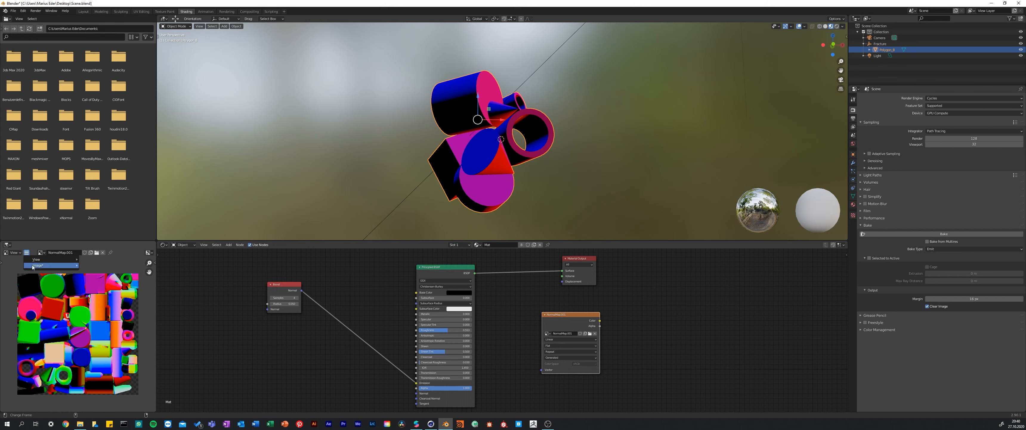
mouse_move(55, 265)
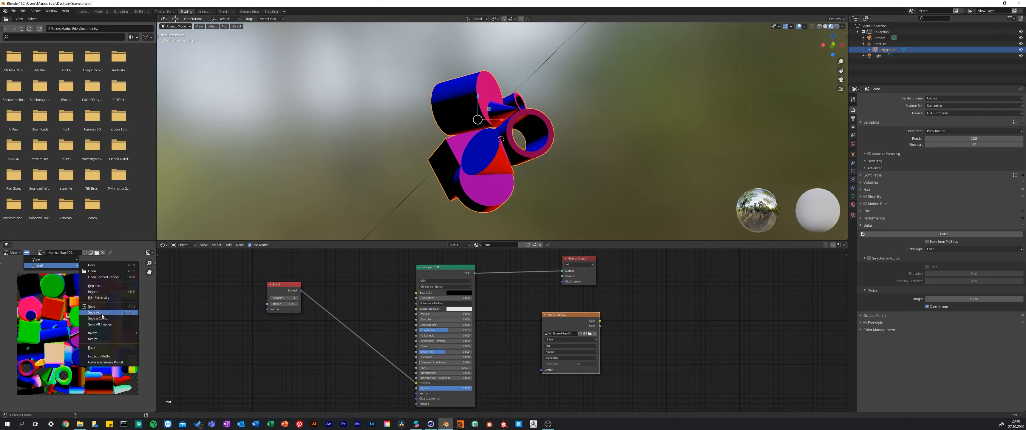
- Switch to Cinema 4D and delete all existing materials from the scene
click(416, 423)
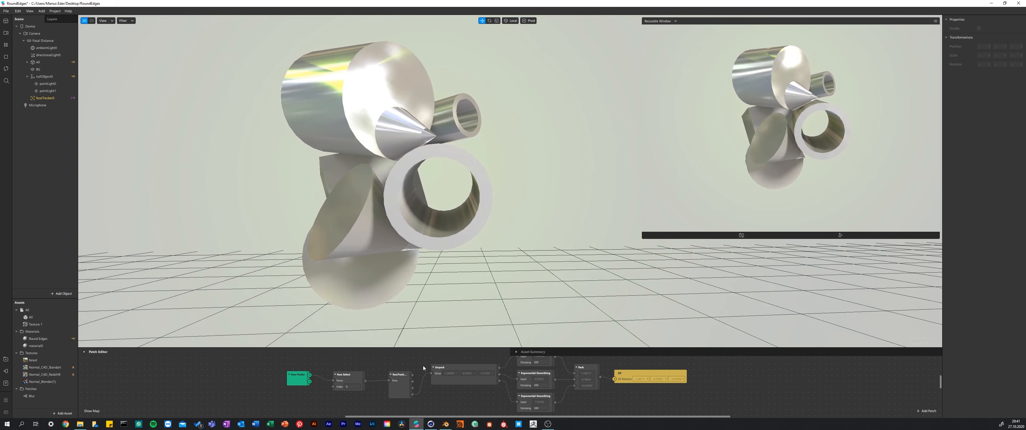
mouse_move(432, 425)
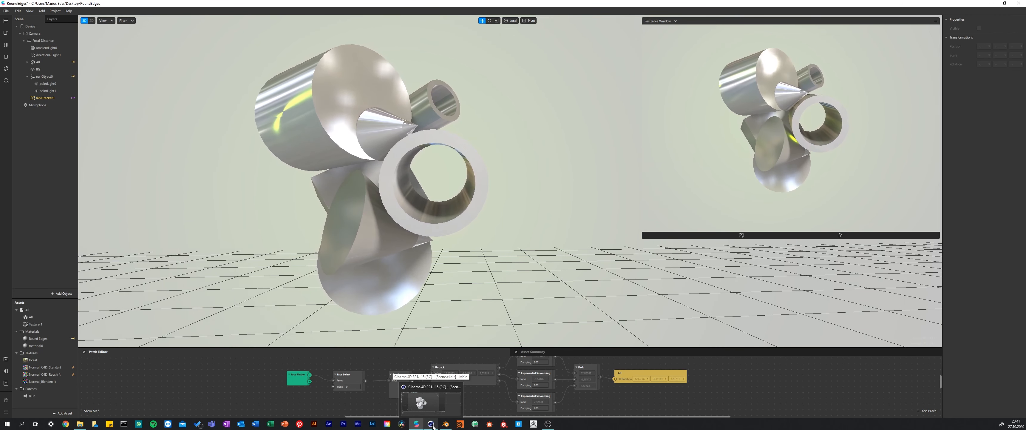
click(431, 424)
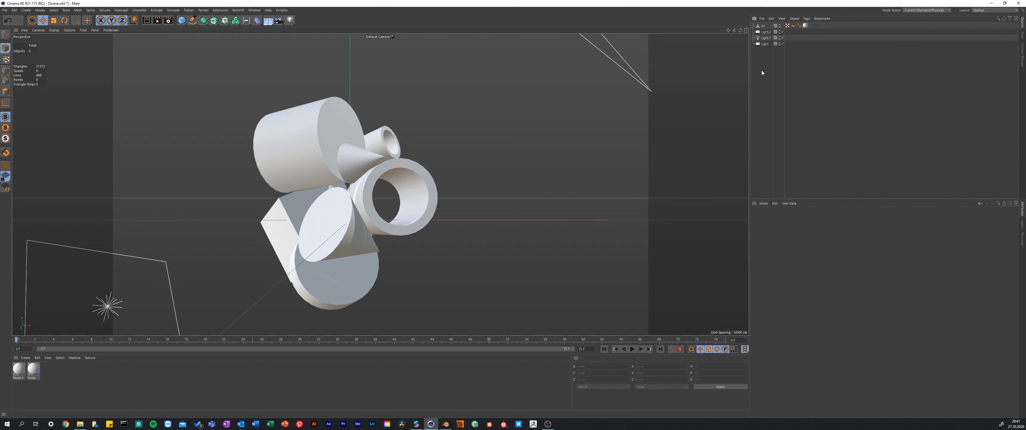
key(ctrl+a)
key(Delete)
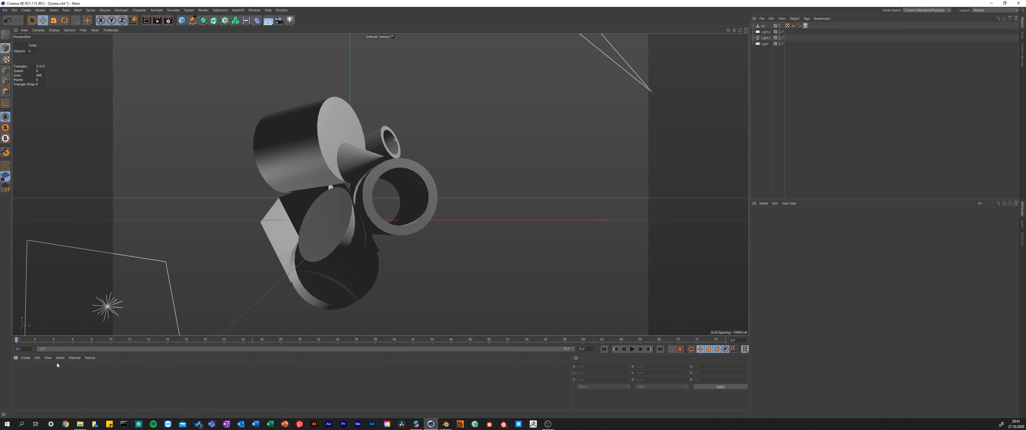
- Create a new Node Material and assign it to the model
click(29, 357)
mouse_move(65, 290)
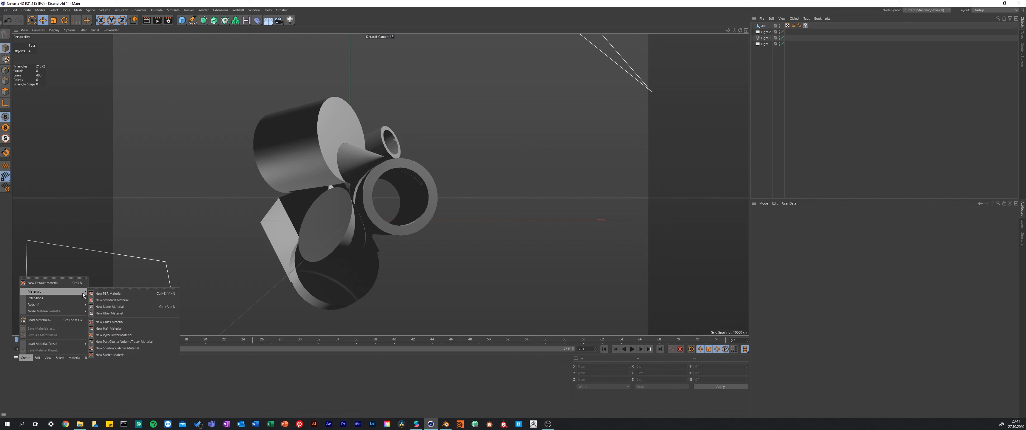
click(127, 304)
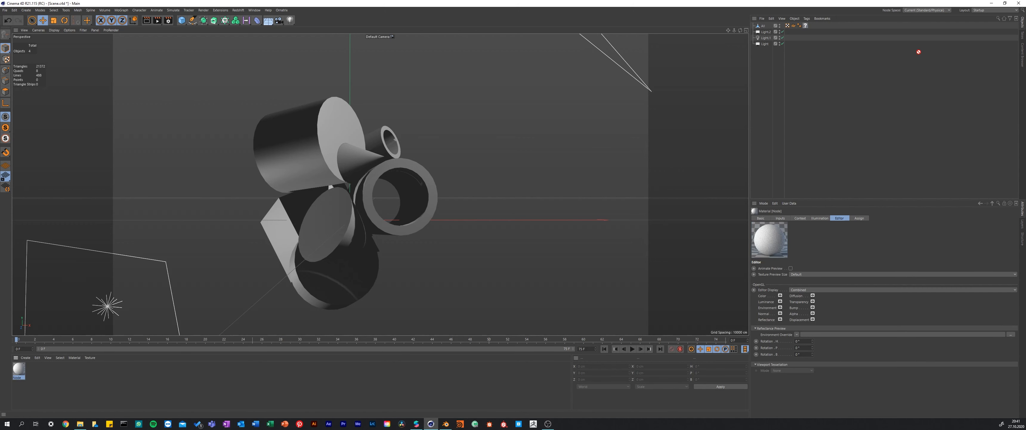
drag(919, 52, 765, 26)
click(800, 72)
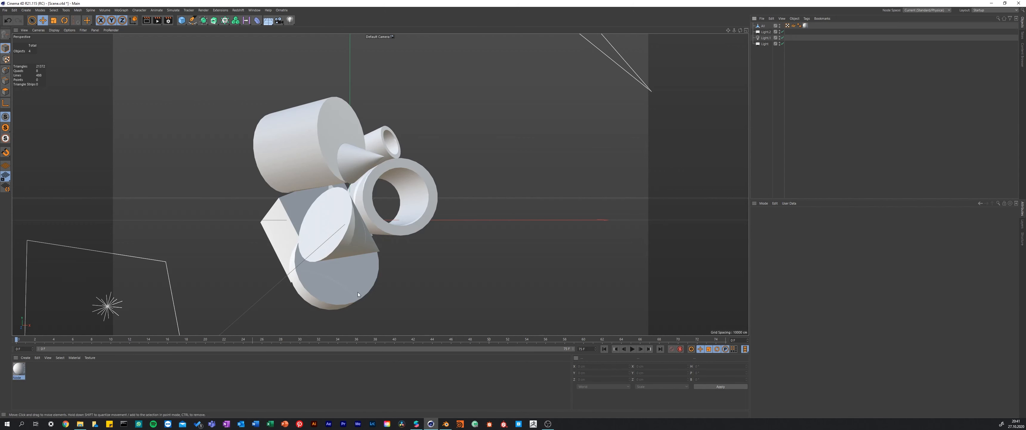
- Open the new material in the Node Editor and move the Diffuse node closer to the Material node
click(21, 371)
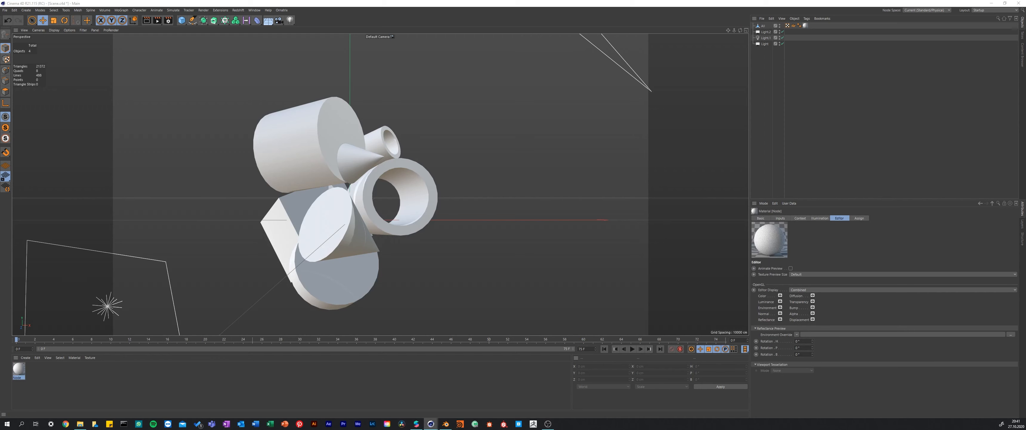
double_click(19, 368)
drag(624, 164, 659, 160)
drag(562, 162, 568, 163)
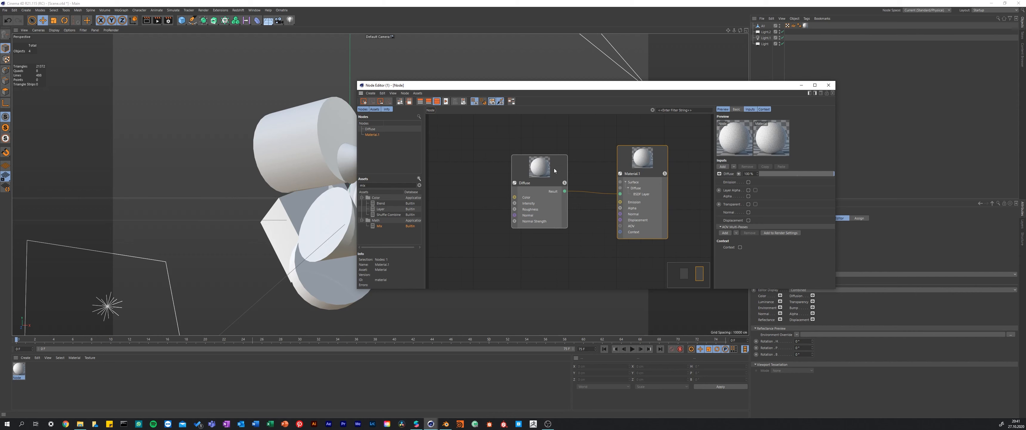
drag(559, 173, 577, 167)
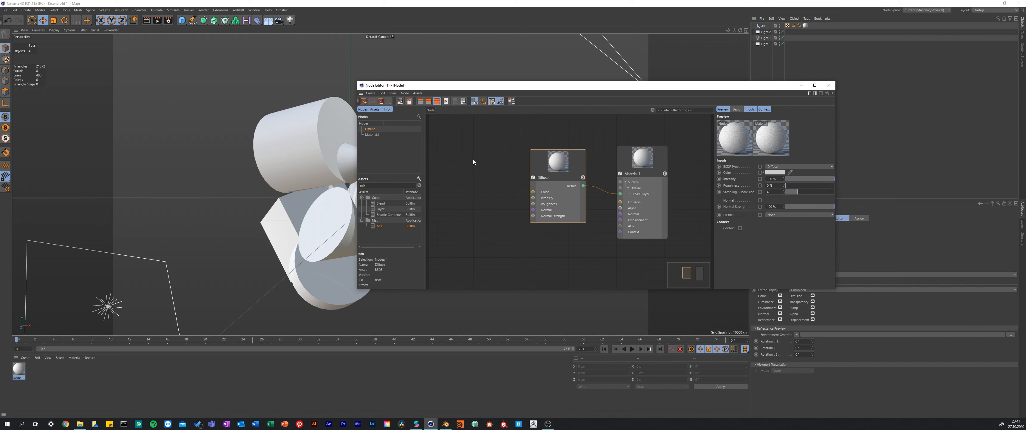
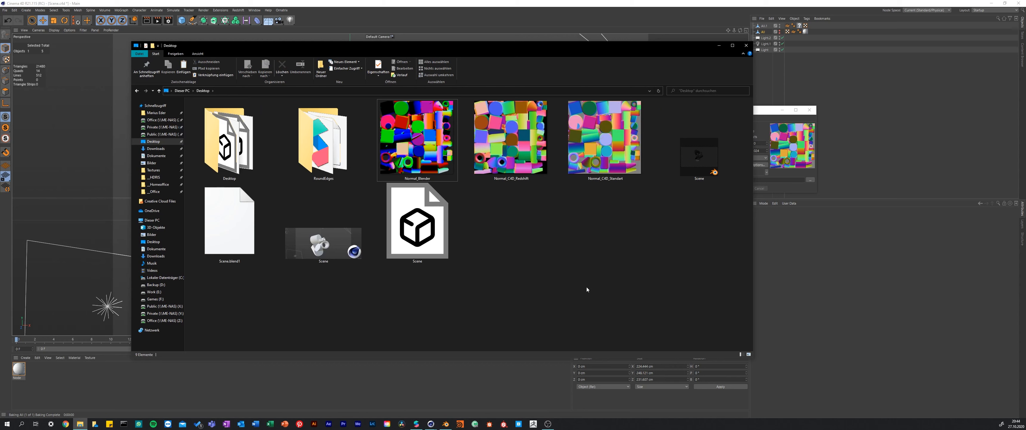
- Compare the baked normal maps Normal_Blender, Normal_C4D_Standart and Normal_C4D_Redshift in the Desktop folder
click(423, 148)
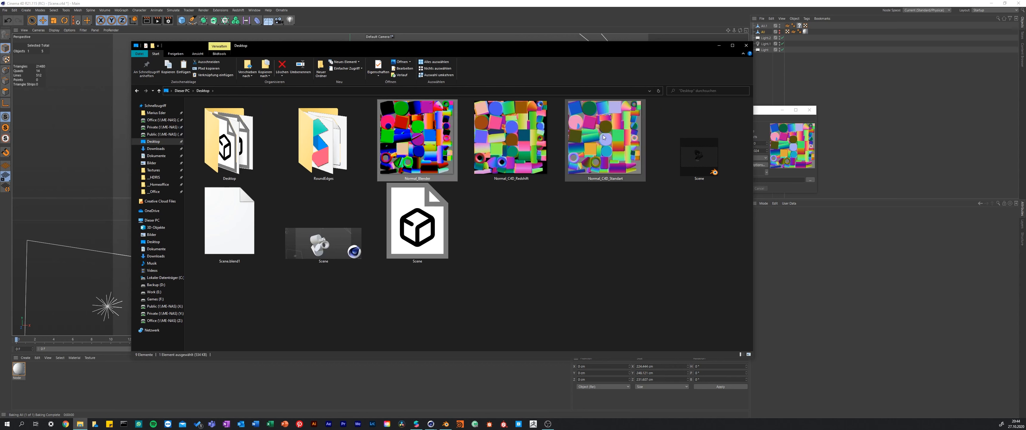
click(624, 157)
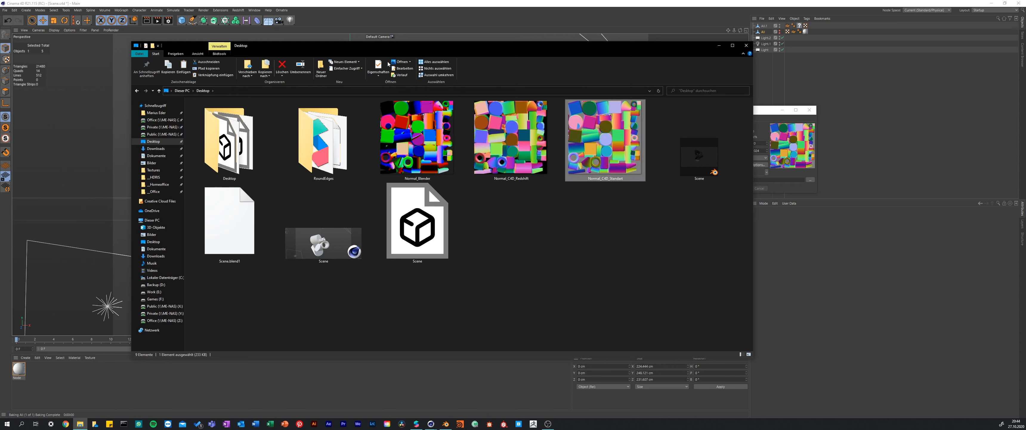
click(534, 147)
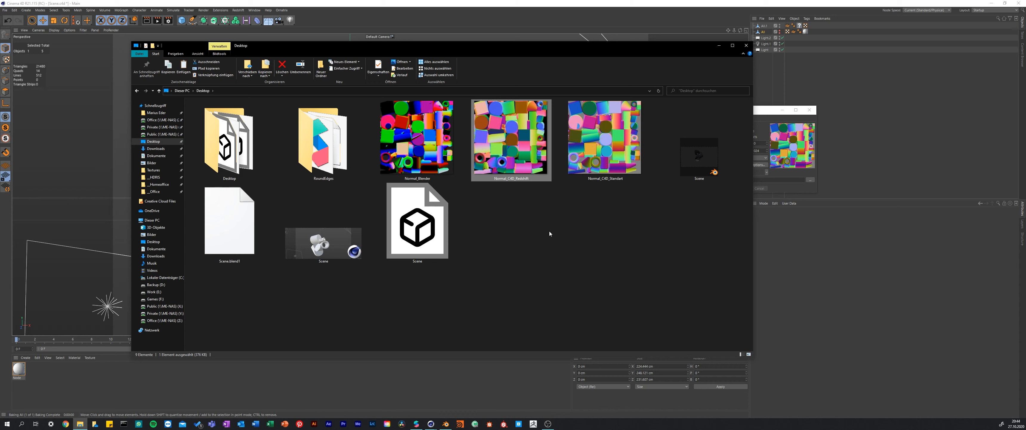
click(536, 215)
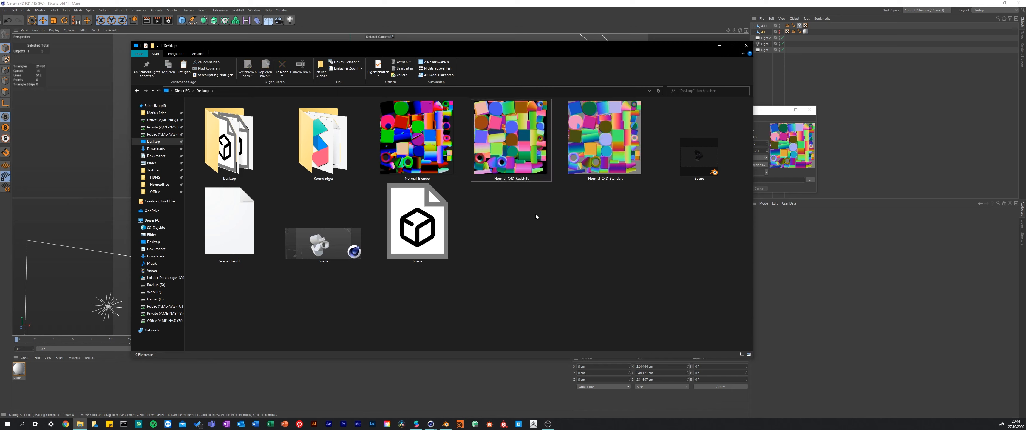
- Switch to Spark AR and place the Normal_Blender and Normal_C4D_Standart textures as patches in the Patch Editor
click(416, 424)
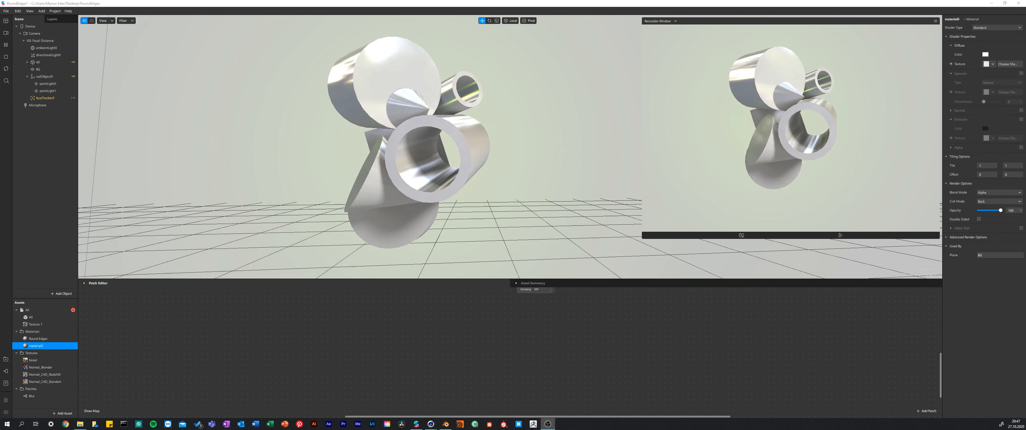
click(44, 367)
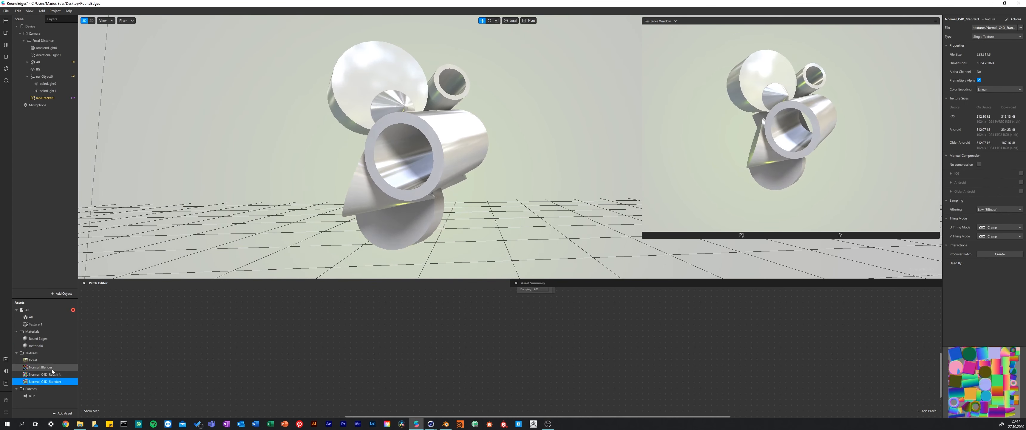
drag(59, 371, 223, 335)
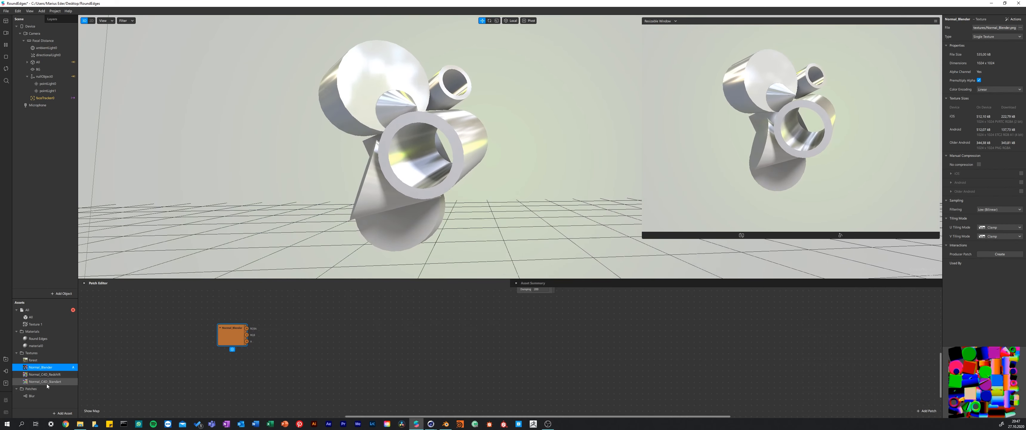
drag(46, 381, 232, 371)
click(269, 333)
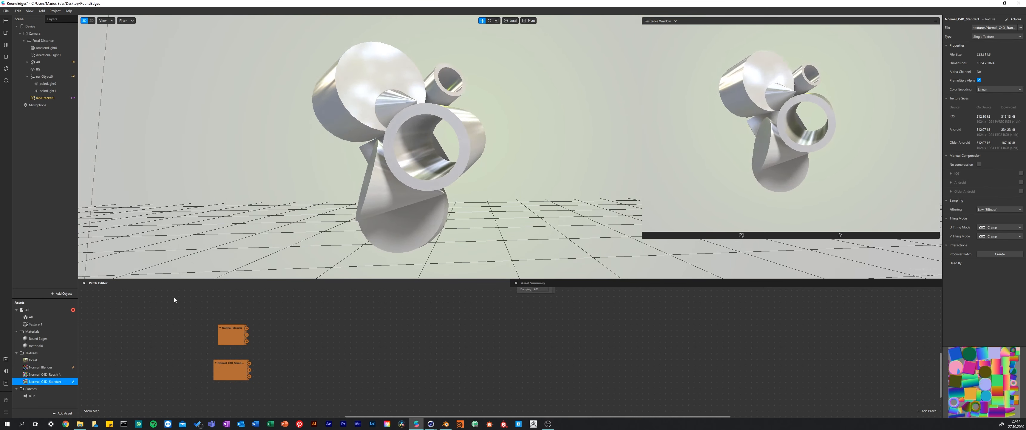
- Enable the Round Edges material's Normal property and create a patch for its normal texture
click(53, 340)
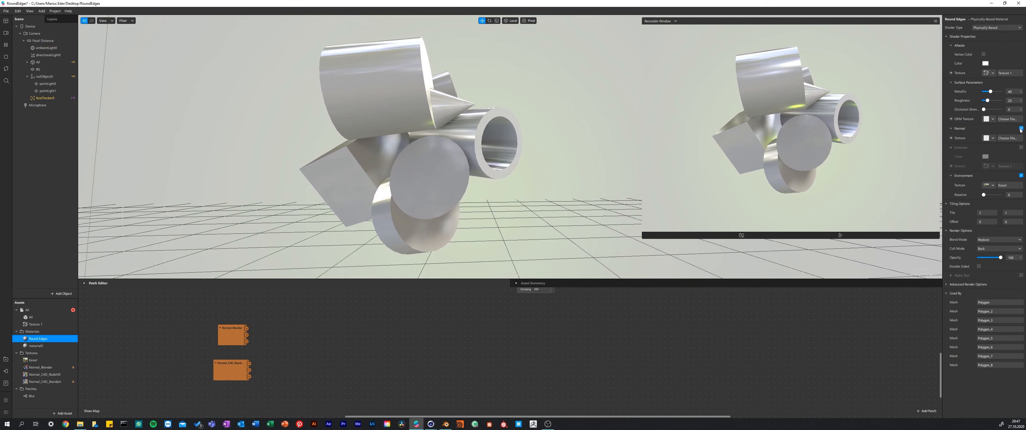
click(951, 138)
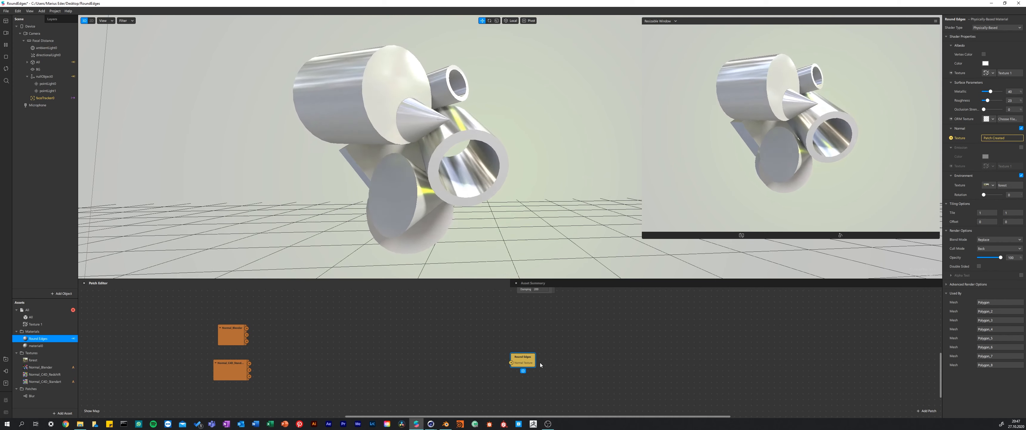
drag(530, 360, 542, 355)
- Add a Vertex Attribute patch set to Local Tangent and place it above and beyond the two texture patches
double_click(414, 323)
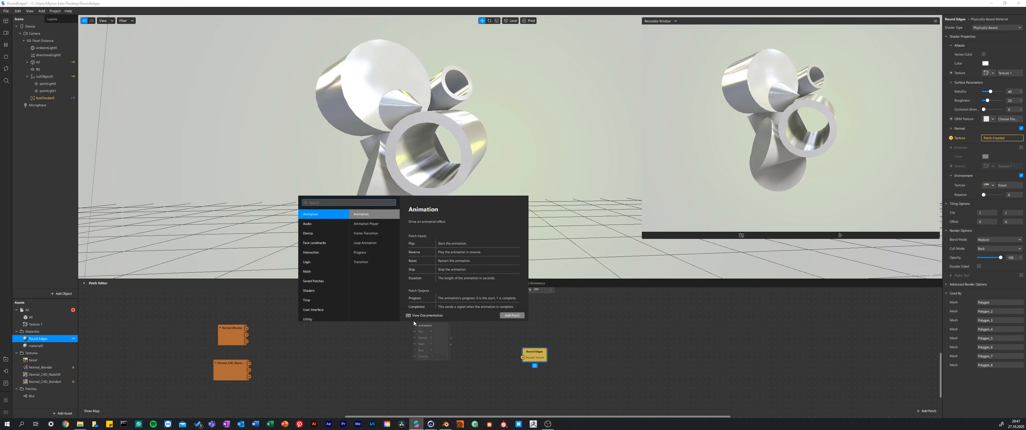
text(vert)
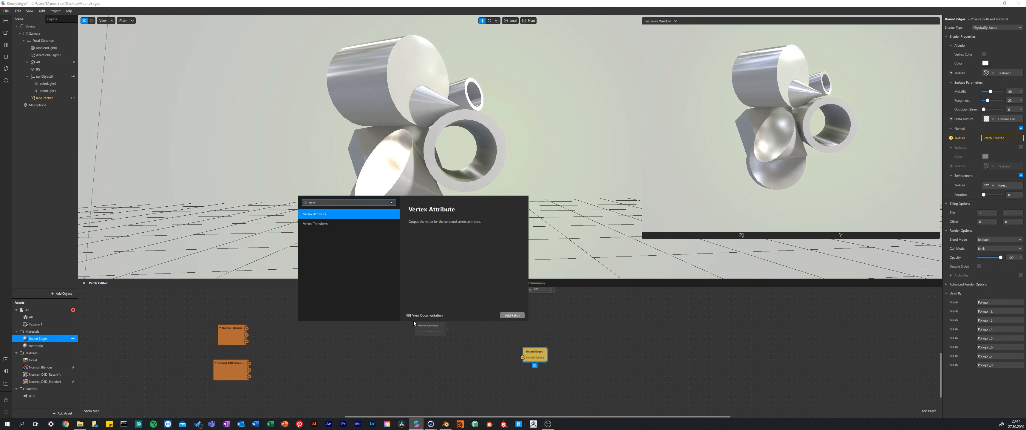
key(Return)
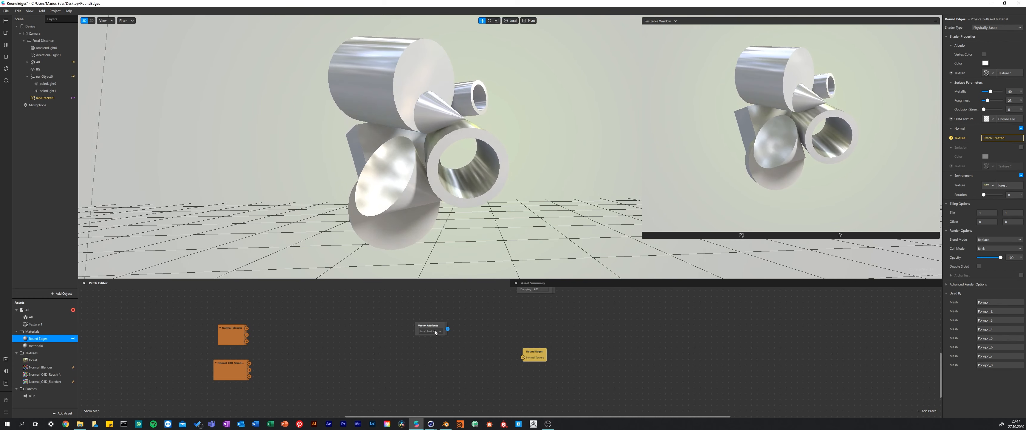
click(429, 331)
click(456, 345)
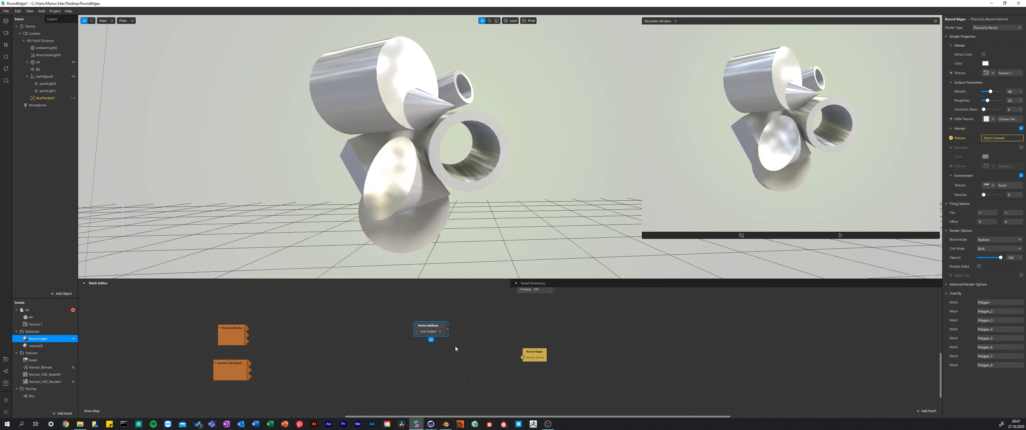
drag(436, 325, 372, 305)
- Add a Subtract patch with the Vertex Attribute feeding its First Value and Normal_Blender's RGBA output feeding its Second Value
double_click(419, 319)
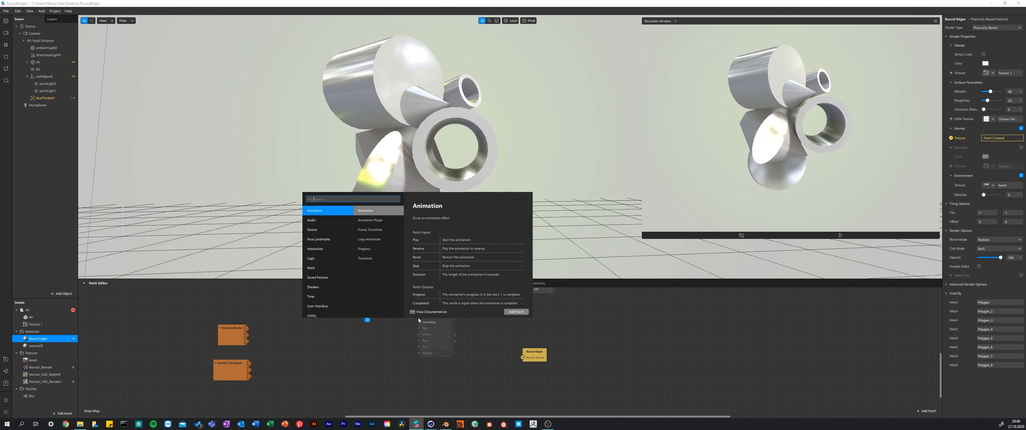
text(subtr)
key(Return)
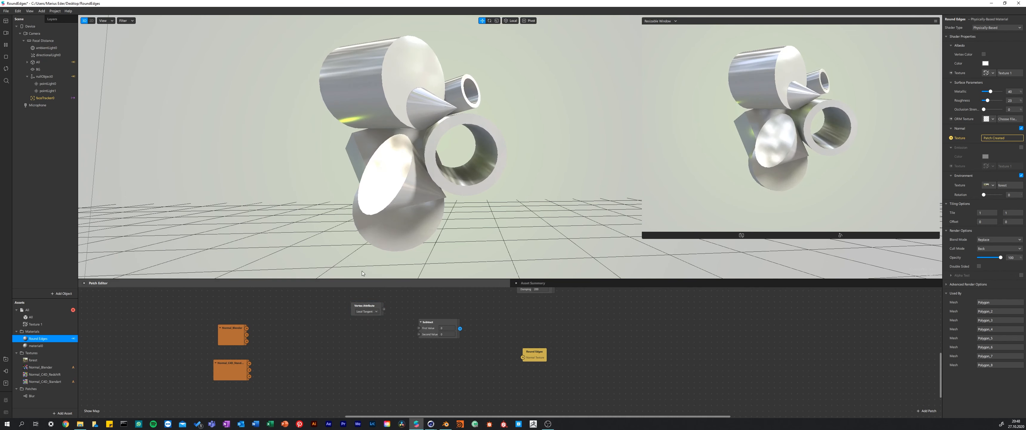
drag(422, 331, 420, 329)
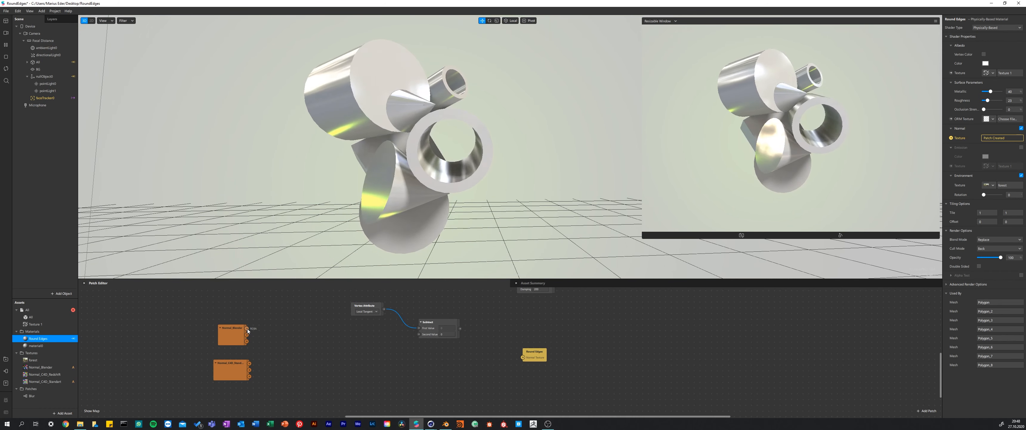
drag(247, 331, 419, 333)
- Add an Add patch after the Subtract patch and connect the Subtract output to its First Value
double_click(464, 317)
text(add)
key(Return)
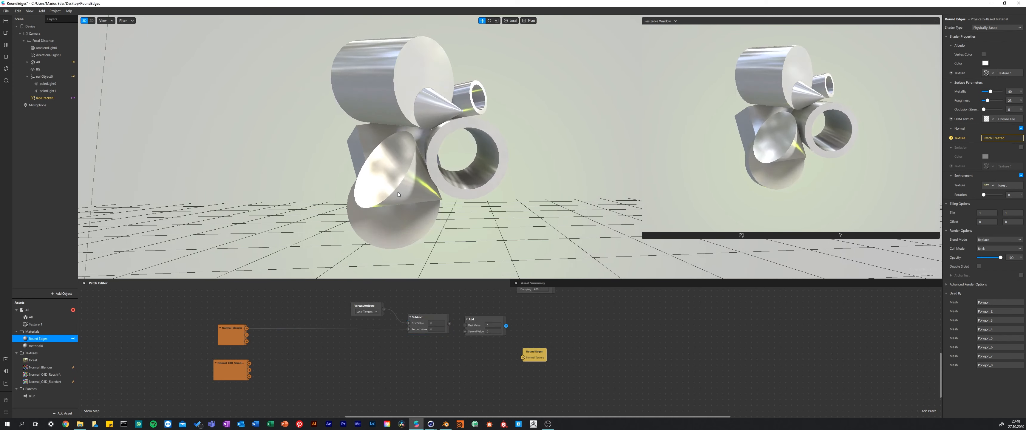
drag(450, 323, 465, 326)
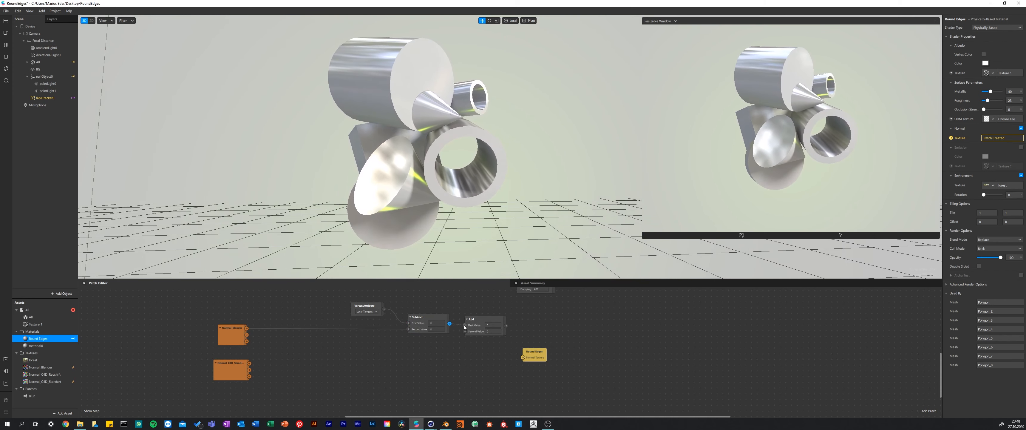
- Add a Value patch below the Subtract and Add patches and set its data type to Color
double_click(441, 360)
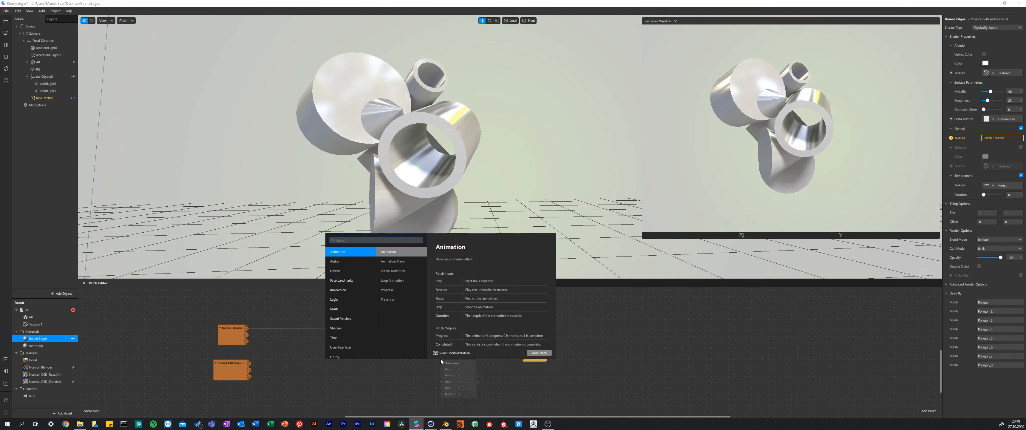
text(value)
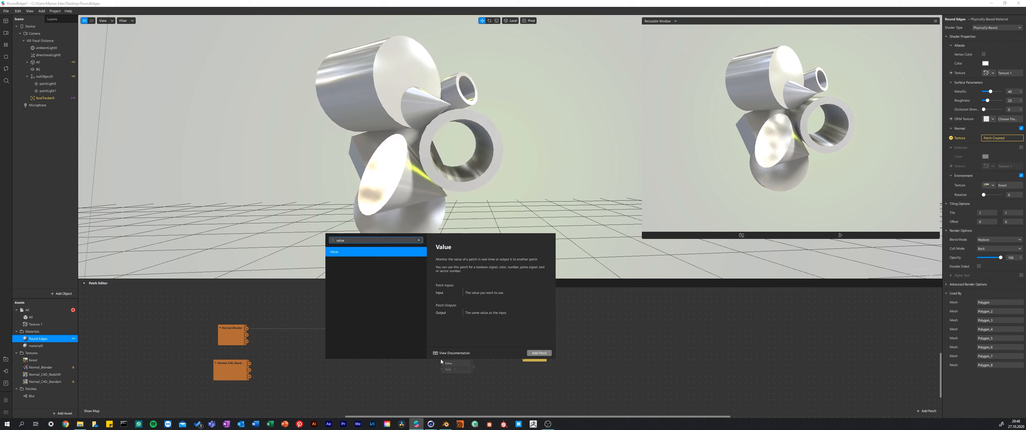
key(Return)
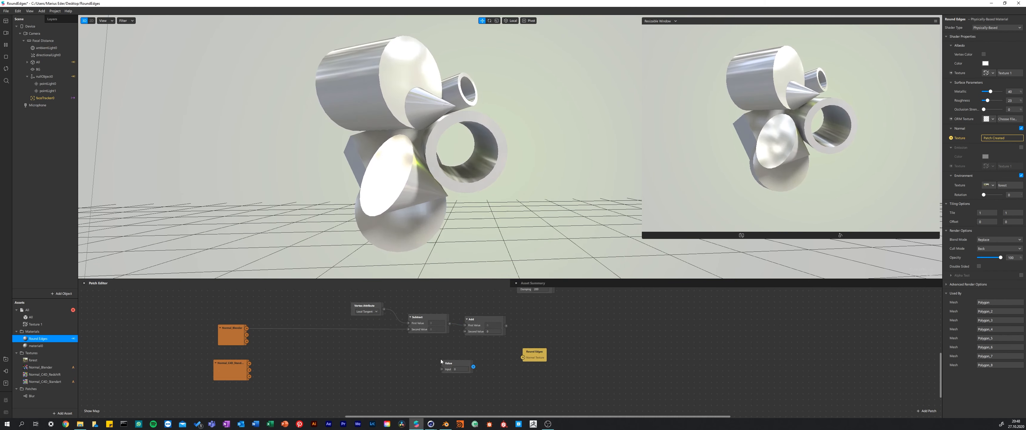
click(460, 364)
click(455, 378)
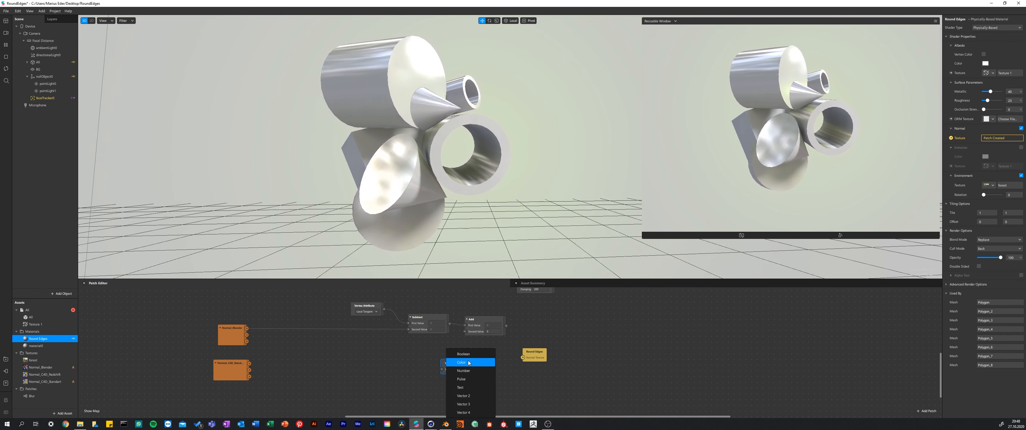
click(464, 362)
- Set the Value patch's colour to a light blue-violet and connect its output to the Add patch's Second Value
click(455, 368)
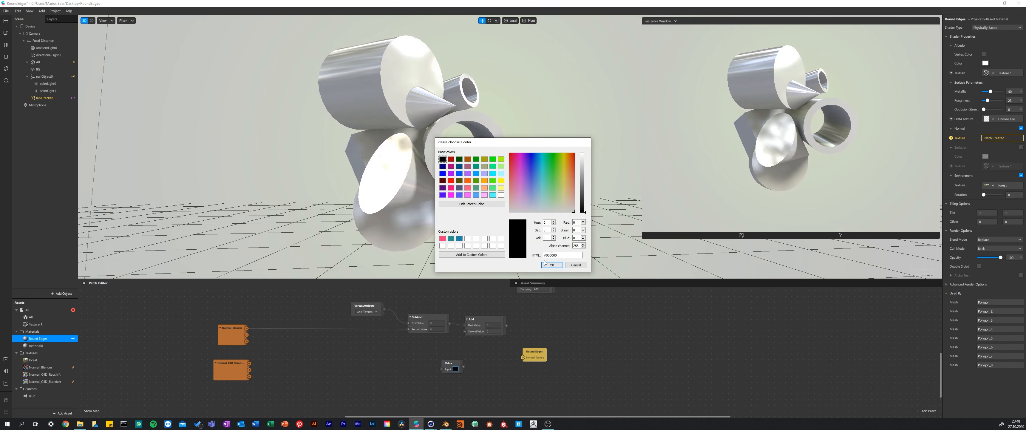
drag(562, 255, 519, 261)
text(#7e7)
key(BackSpace)
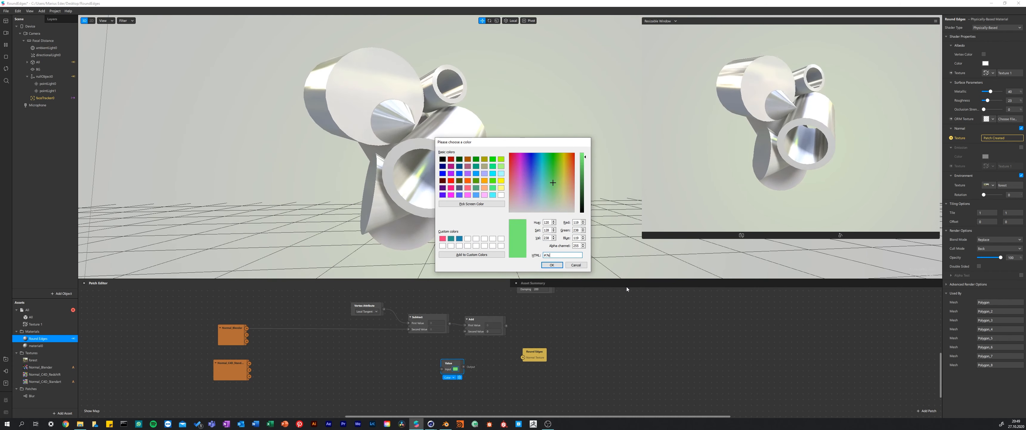
text(ef)
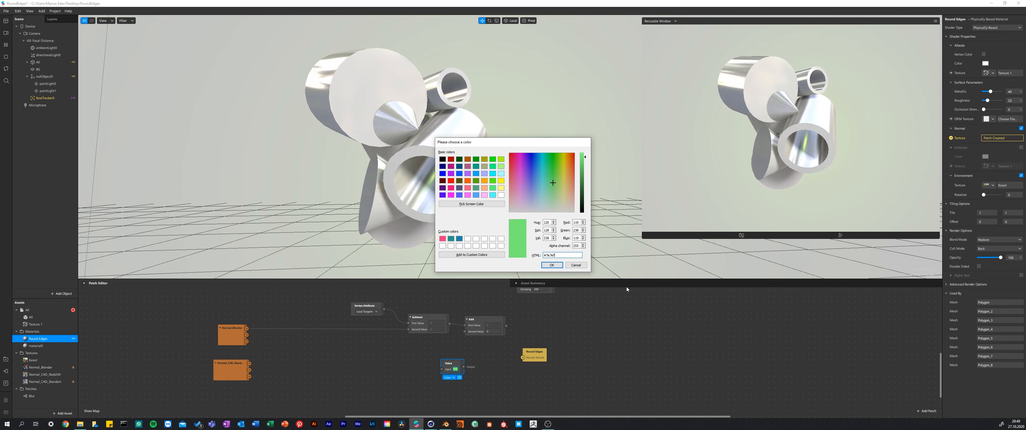
text(e)
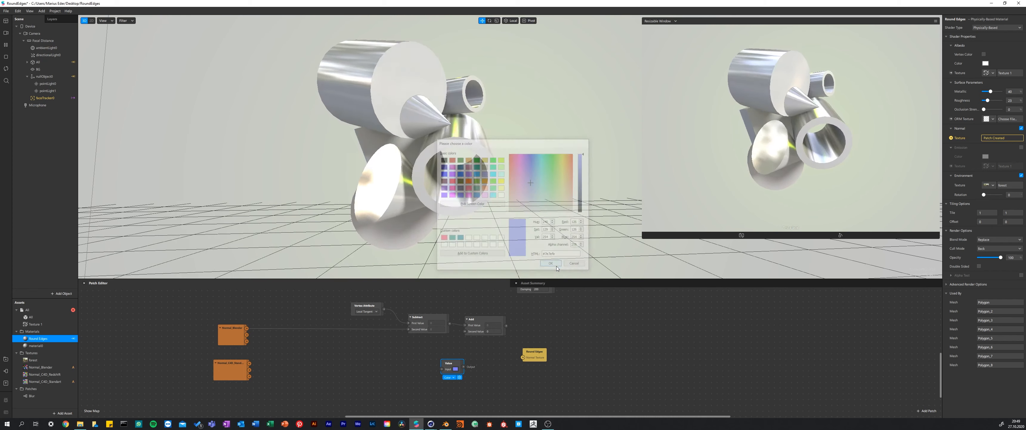
click(556, 265)
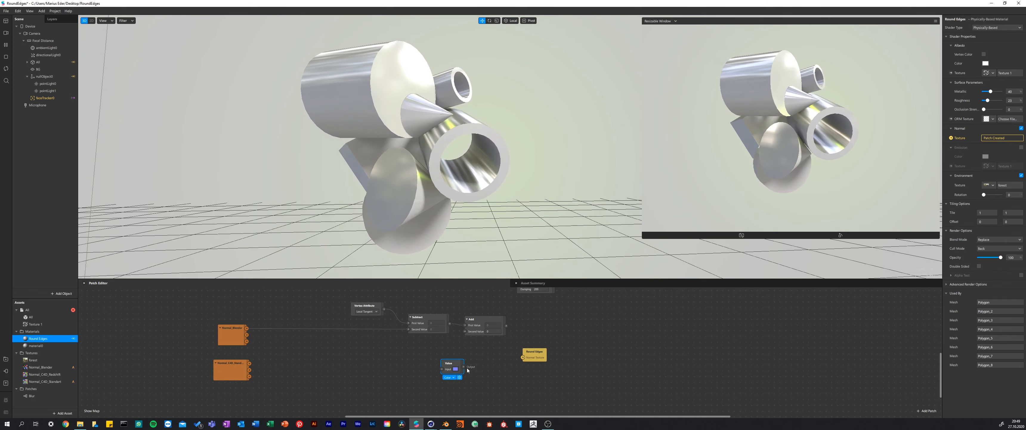
drag(463, 366, 464, 332)
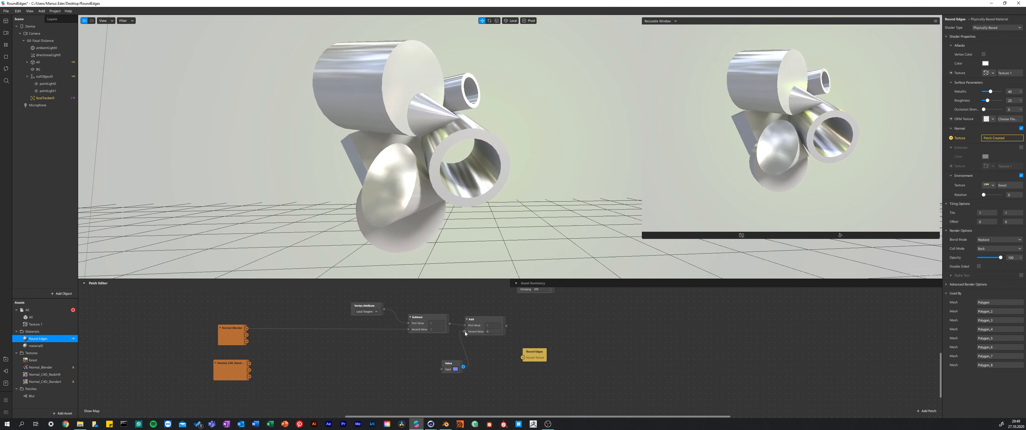
- Move the Round Edges material patch farther along the graph and add a Mix patch between it and the Add patch
drag(536, 355, 600, 344)
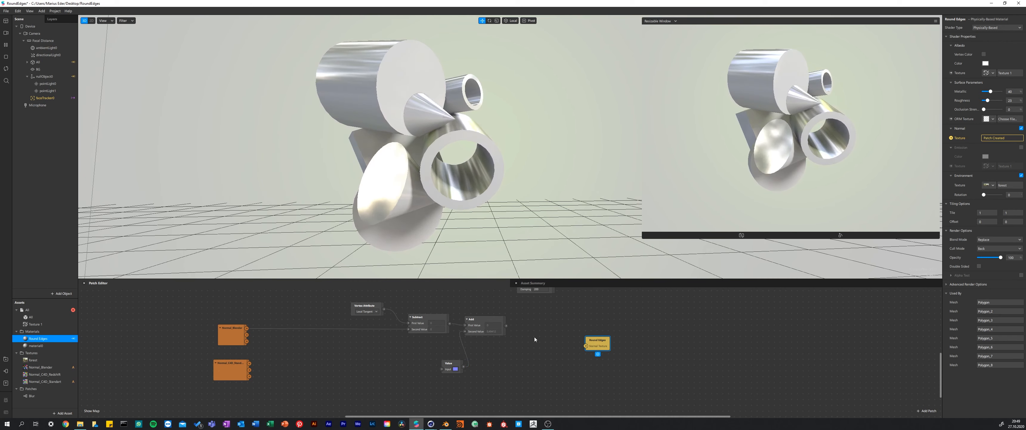
double_click(542, 330)
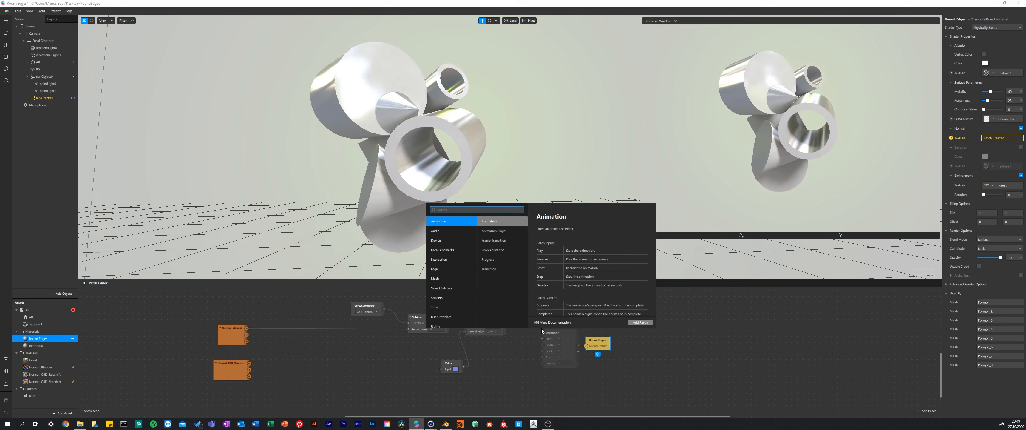
text(mix)
key(Return)
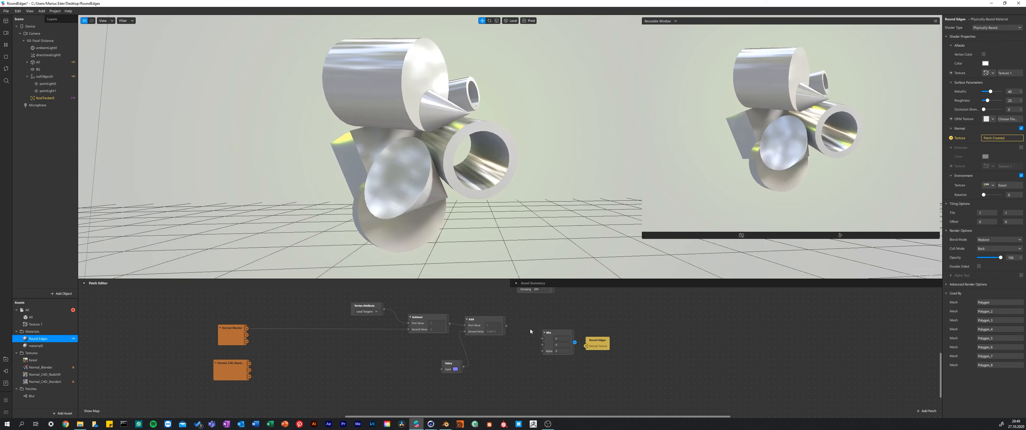
- Feed the Add output and the Value colour into the Mix patch's two inputs and connect Mix to the material's Normal Texture
drag(506, 325, 543, 338)
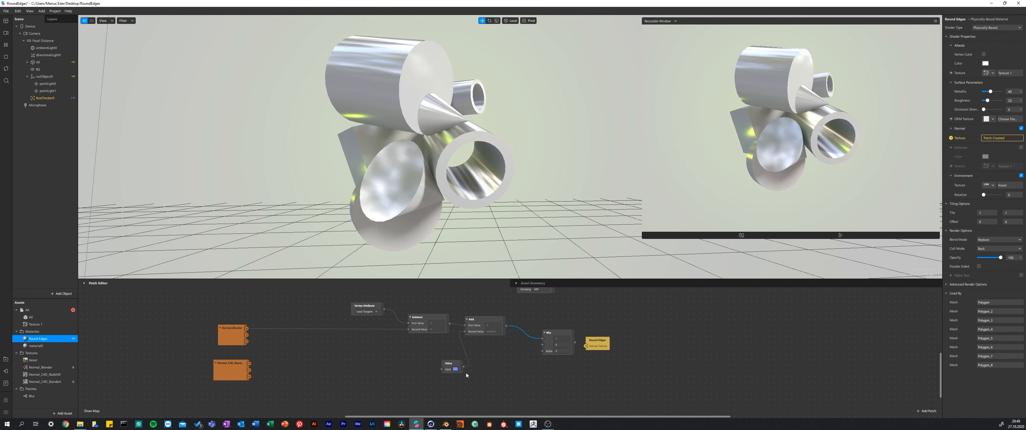
drag(463, 365, 543, 345)
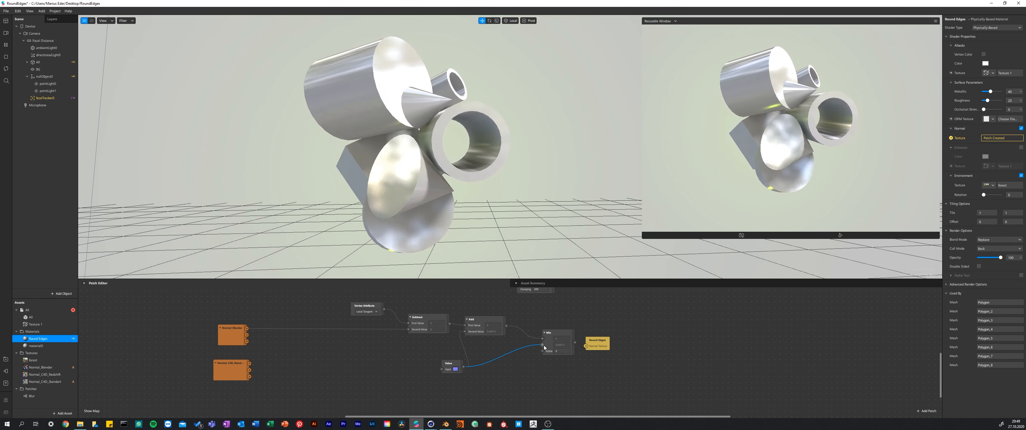
drag(563, 335, 604, 341)
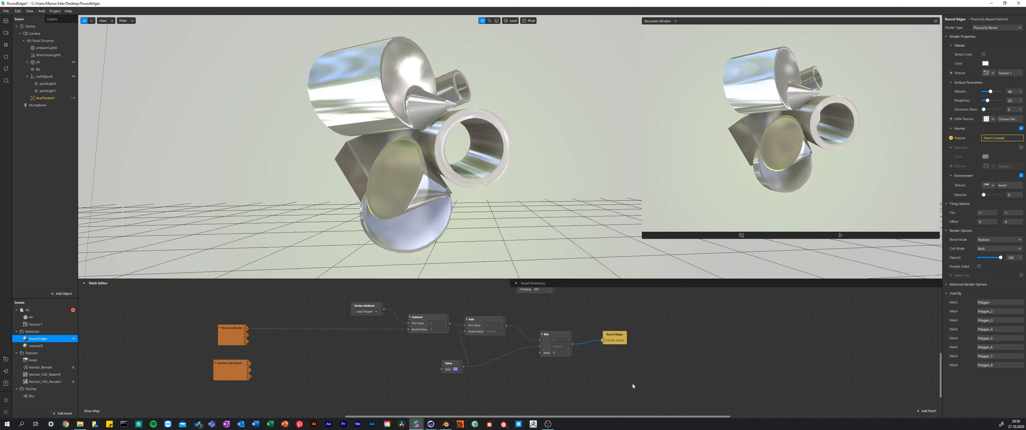
- Set the Mix patch's data type to Color and its Alpha to a medium grey
click(561, 352)
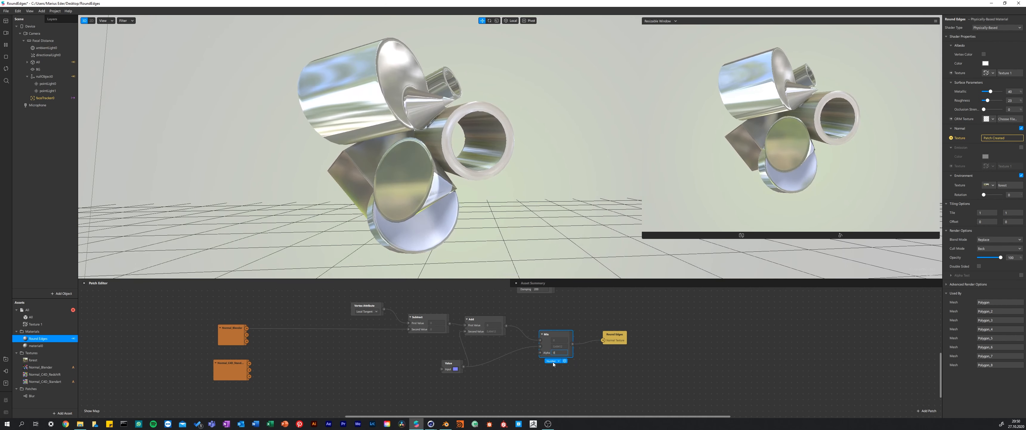
click(553, 362)
click(568, 371)
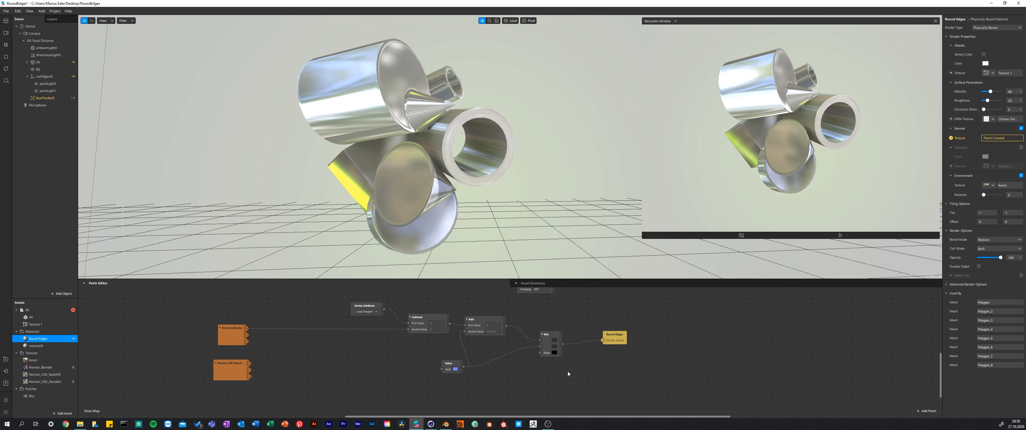
click(554, 352)
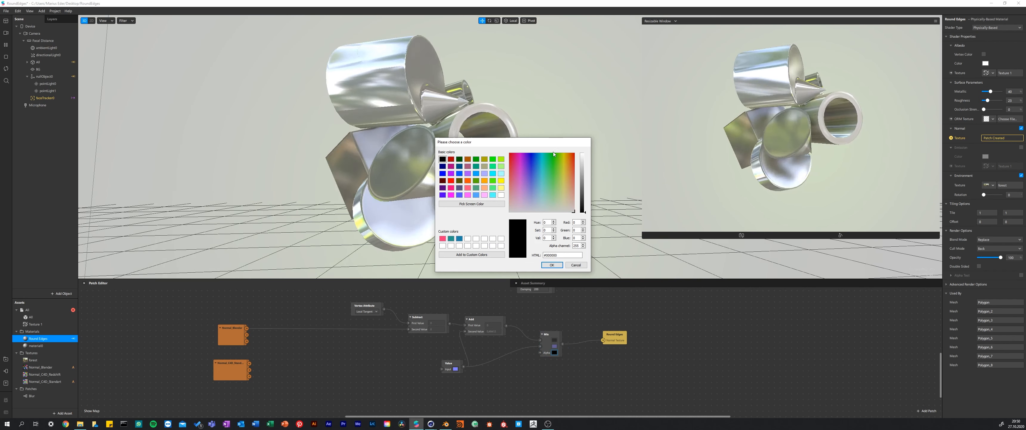
drag(584, 212, 585, 180)
click(551, 265)
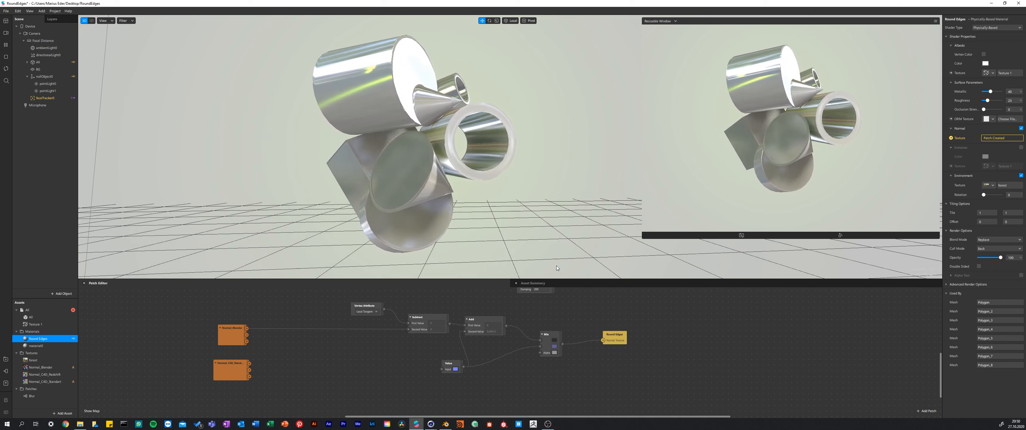